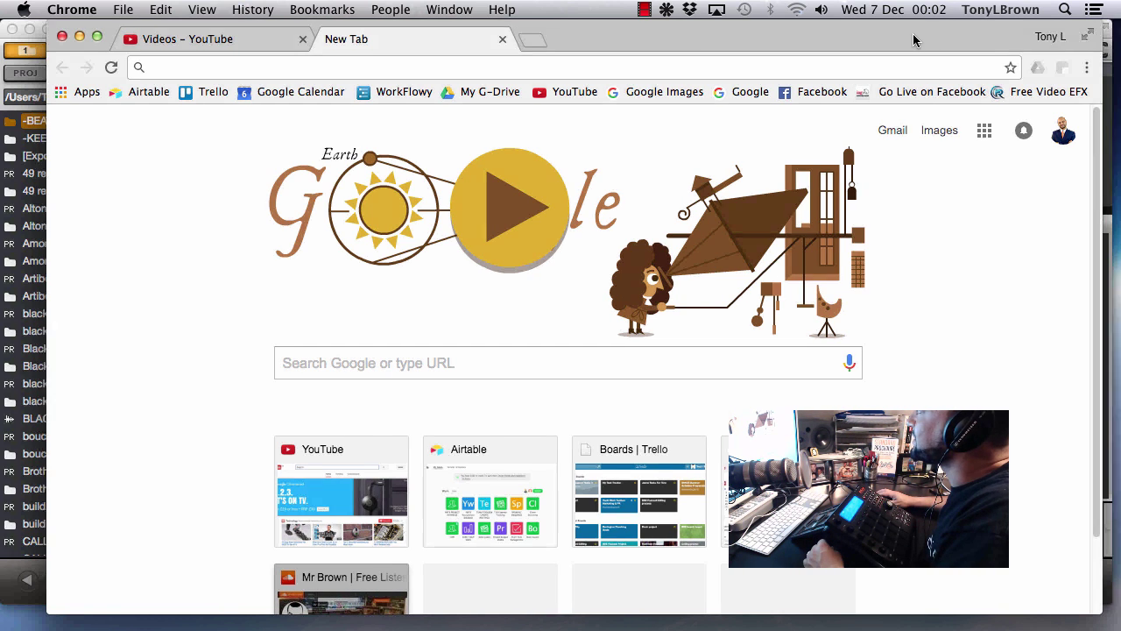
Search Google for 'soundflower'.
left_click_drag(919, 40, 915, 39)
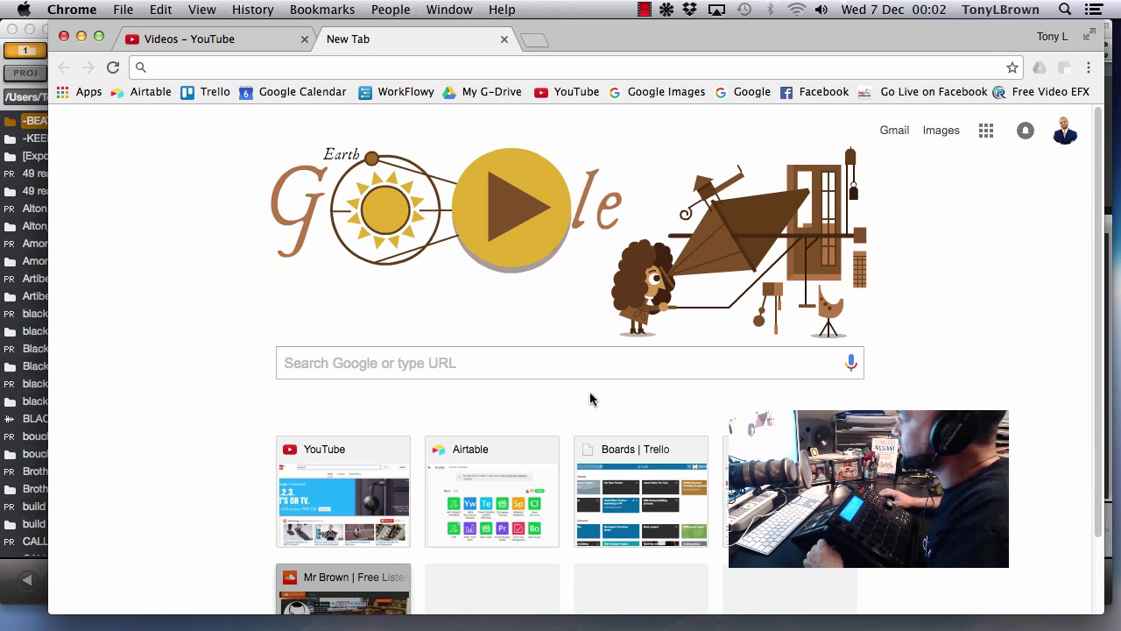
left_click(578, 367)
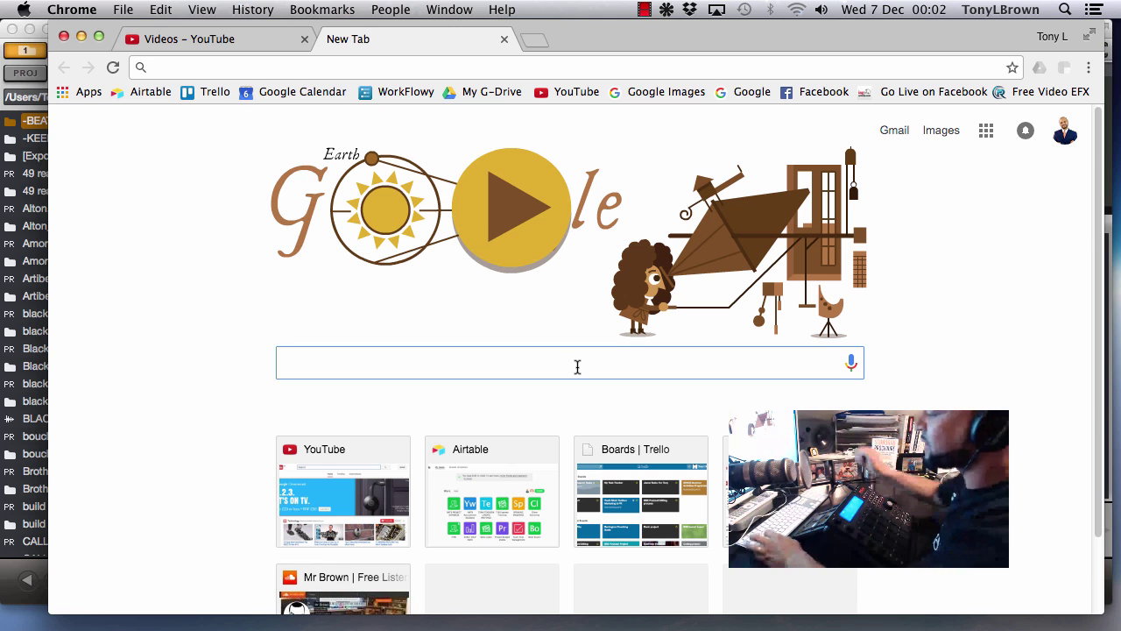
type("sp")
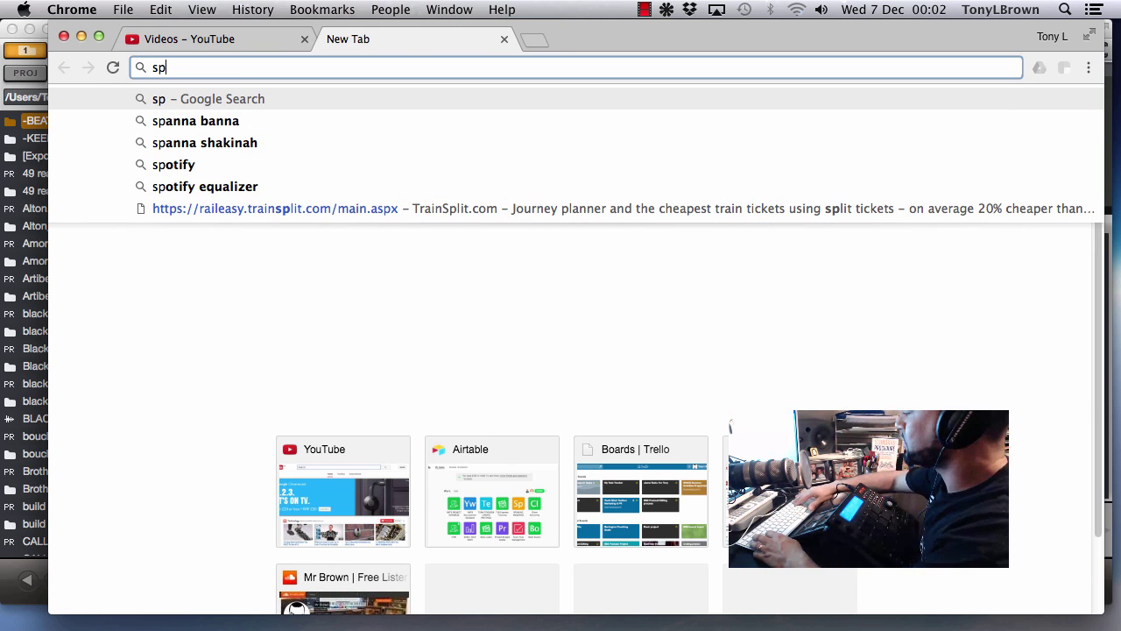
key("BackSpace")
type("oundflower")
key("Return")
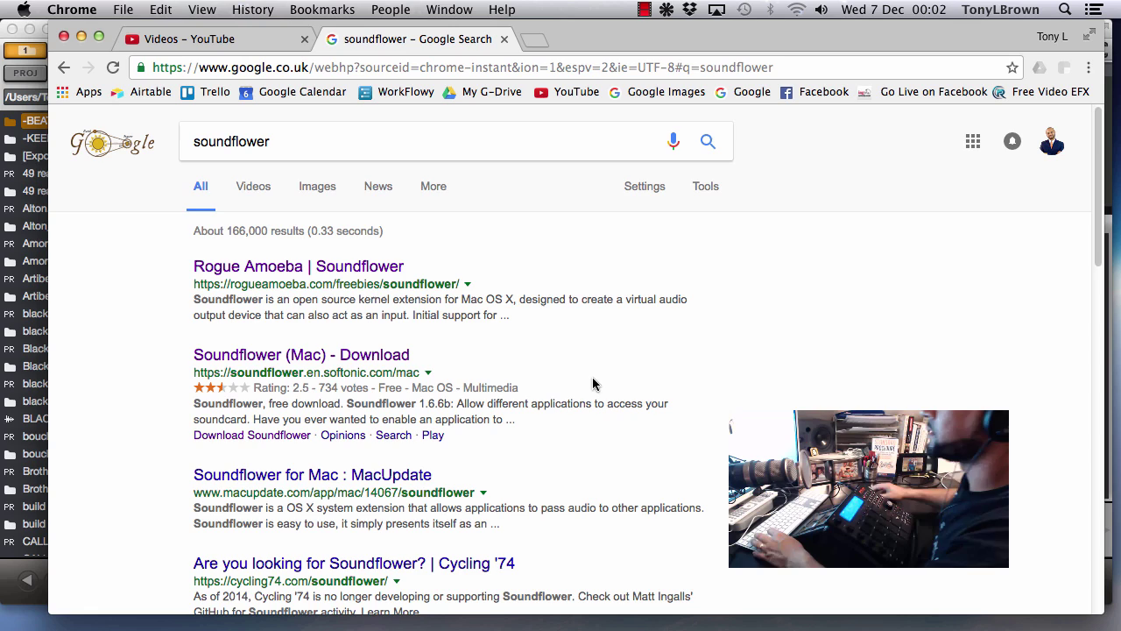
Open the Softonic 'Soundflower (Mac) - Download' result from the search results.
scroll(616, 324, "down", 2)
scroll(615, 325, "down", 2)
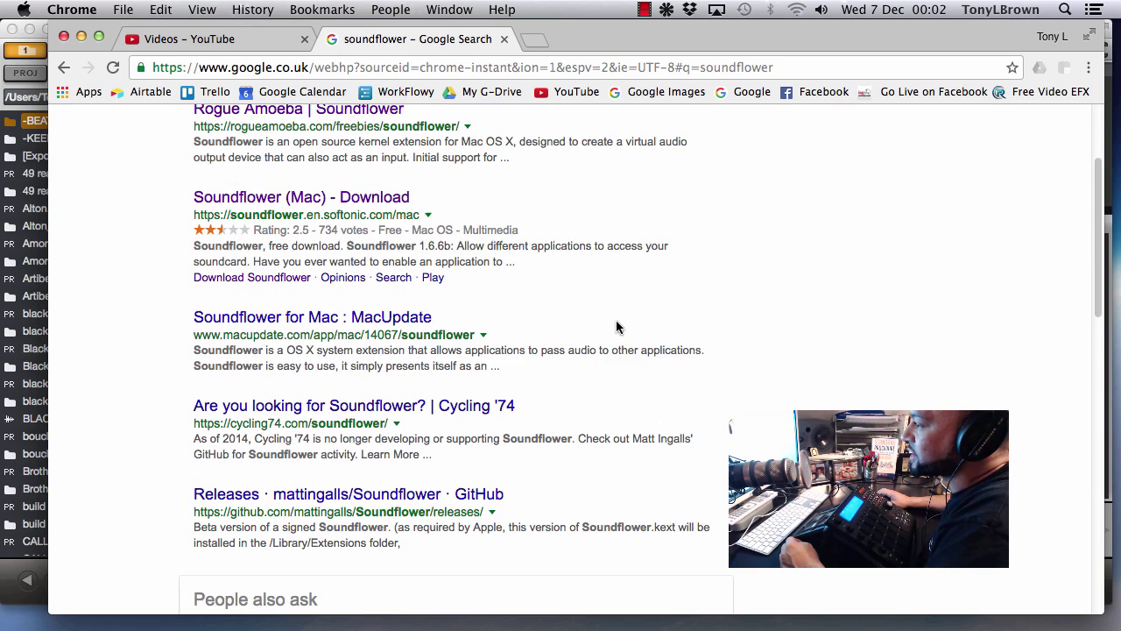
scroll(616, 325, "up", 4)
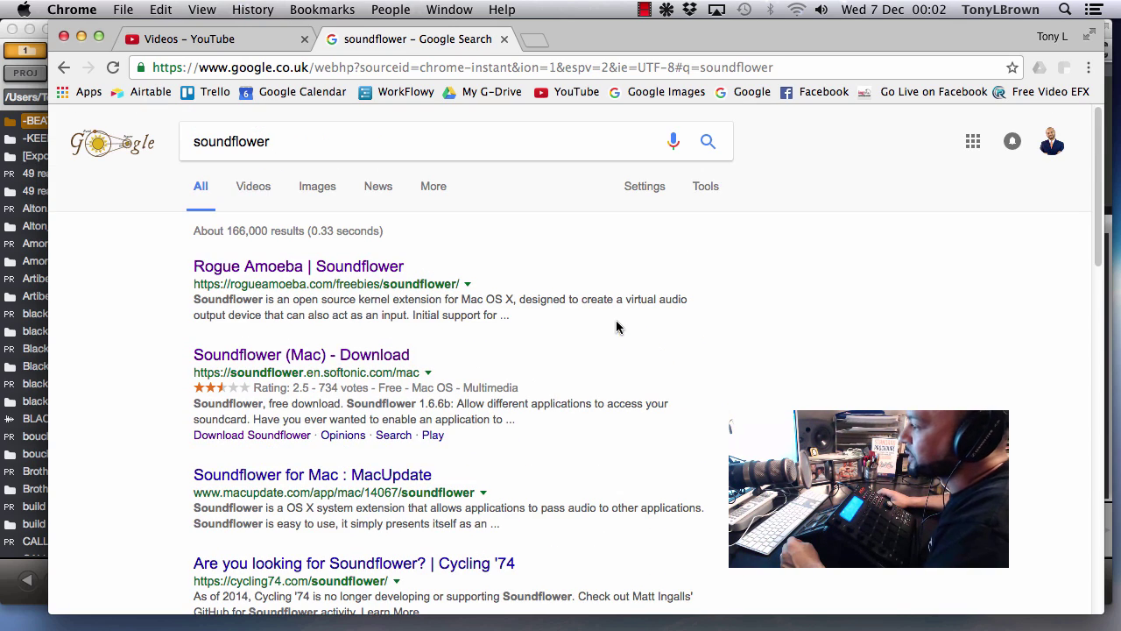
left_click(375, 355)
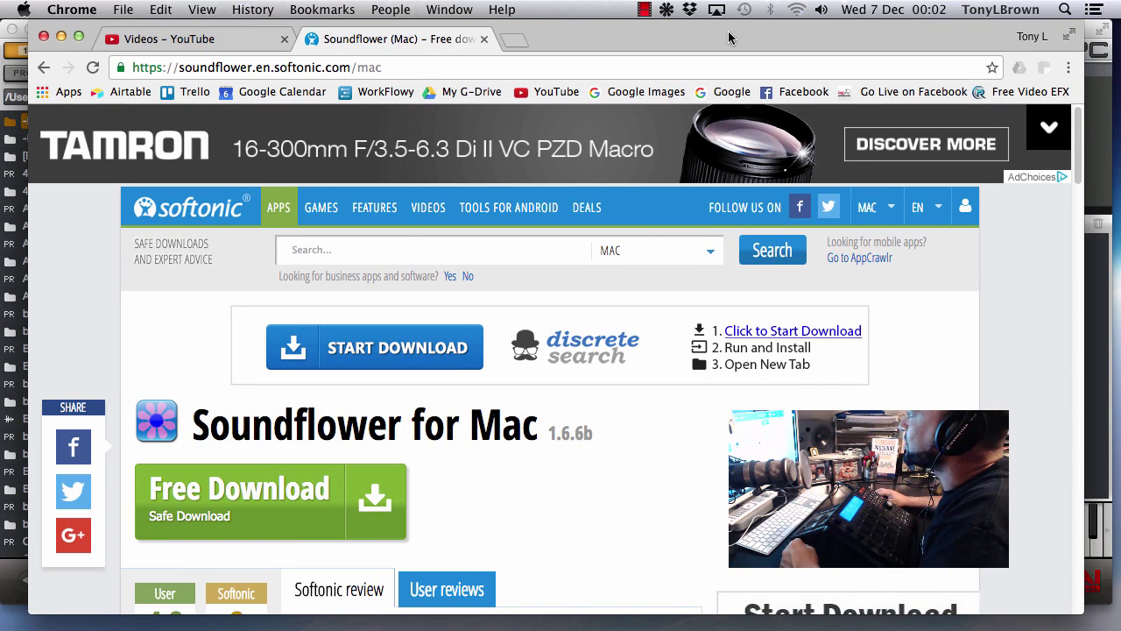
left_click_drag(730, 38, 748, 38)
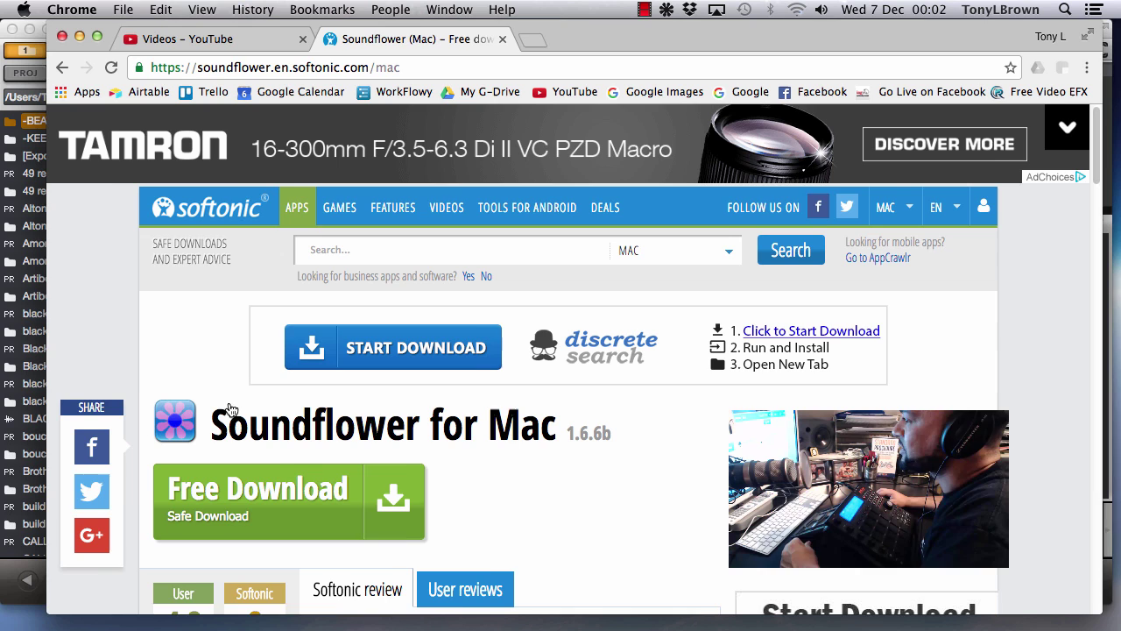
left_click_drag(671, 38, 678, 37)
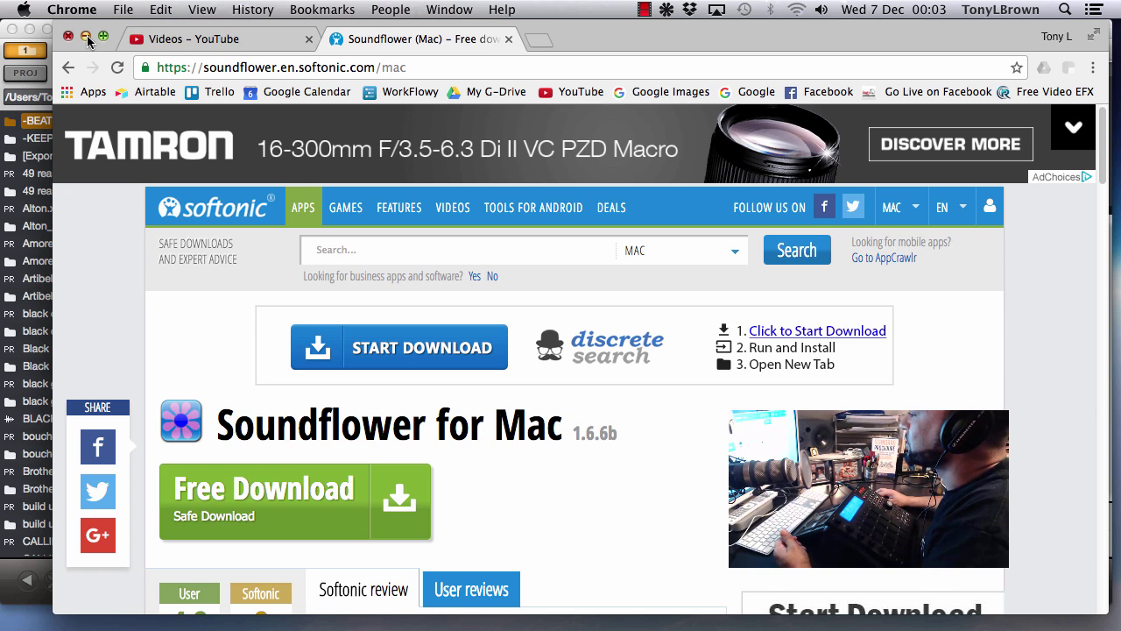
mouse_move(223, 624)
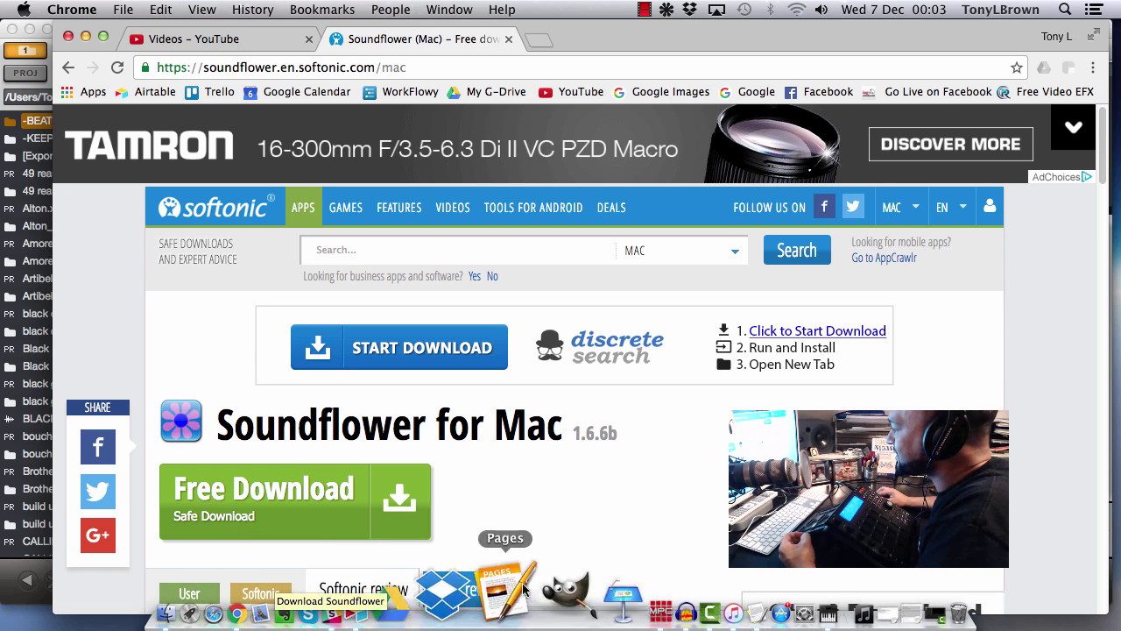
Show Soundflowerbed's menu with Soundflower (2ch) and (64ch) both routed to None (OFF).
left_click(667, 9)
mouse_move(793, 44)
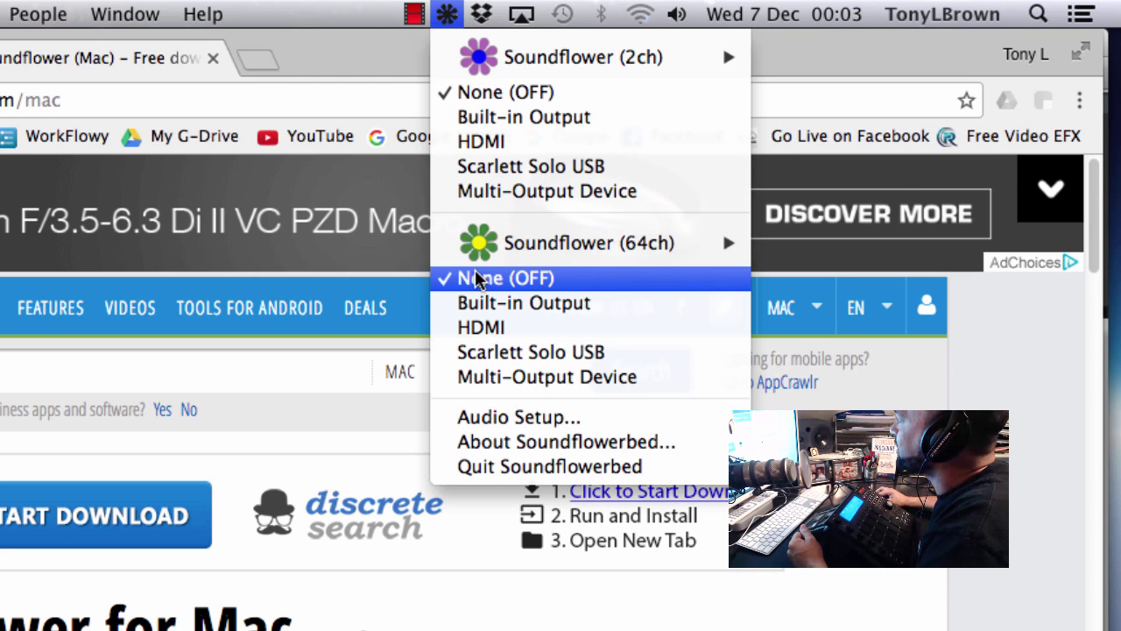
mouse_move(533, 65)
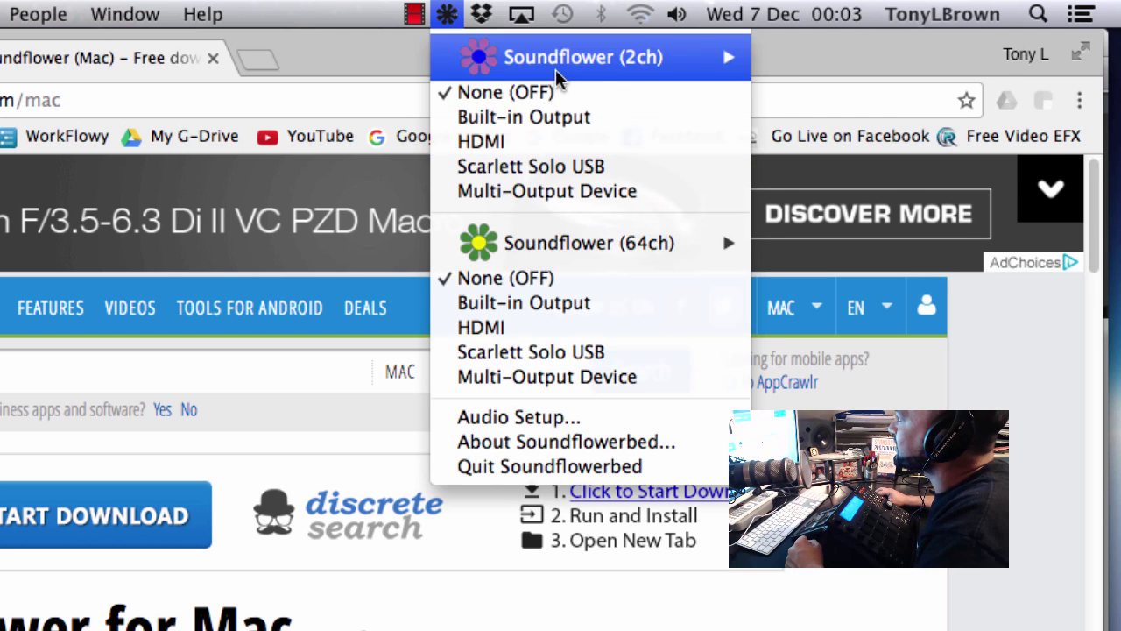
Launch Audio MIDI Setup from the Other folder in Launchpad.
key("F4")
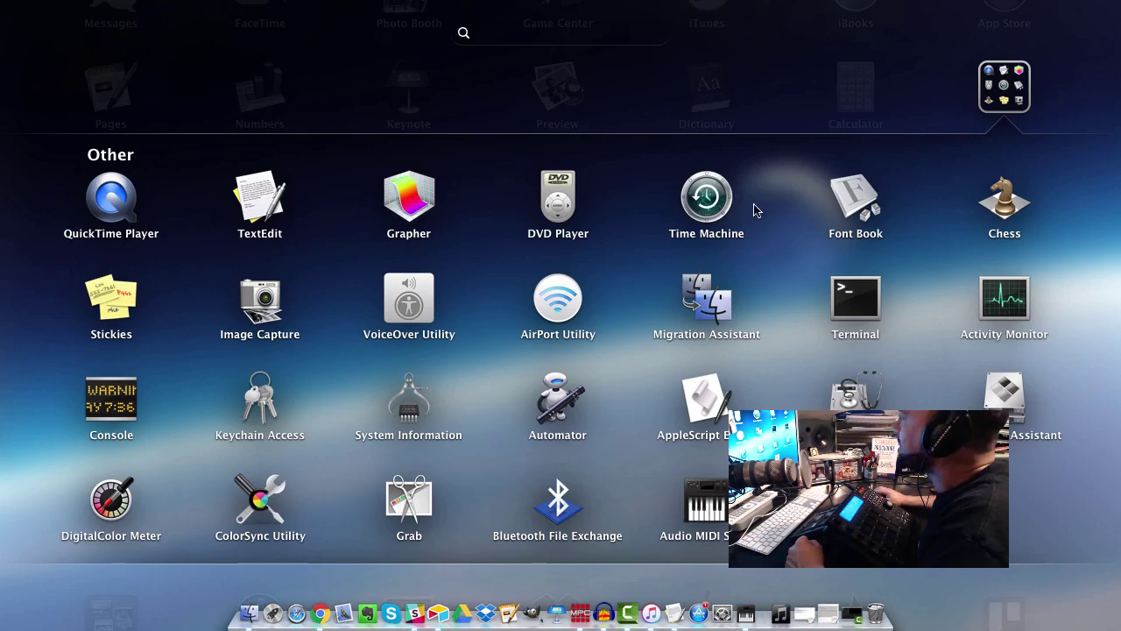
left_click(786, 93)
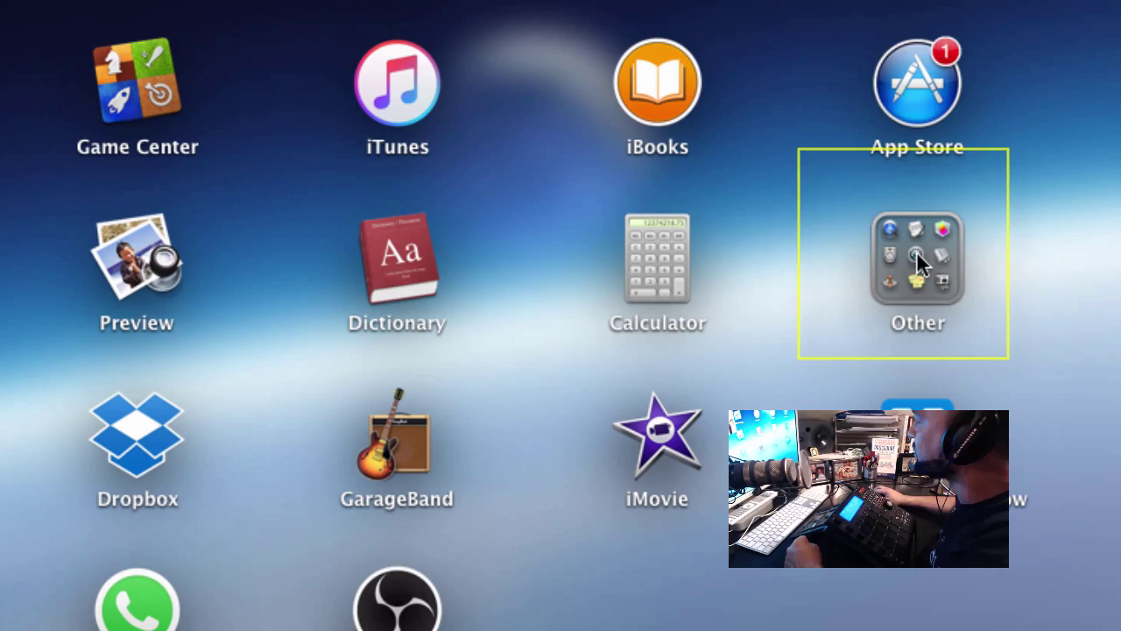
left_click(915, 259)
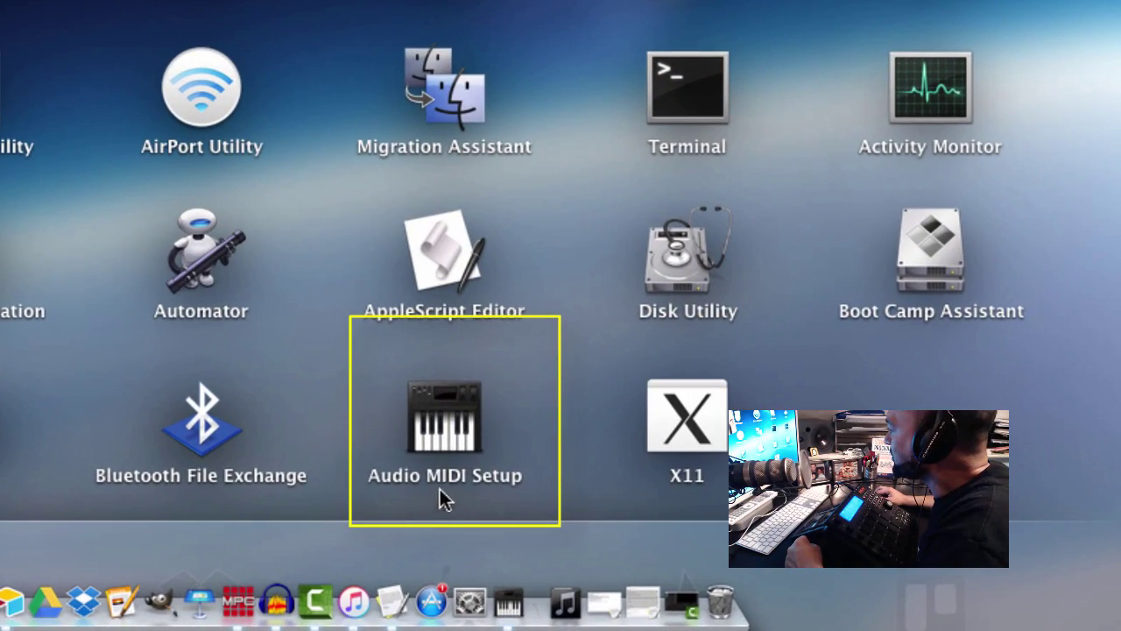
left_click(444, 420)
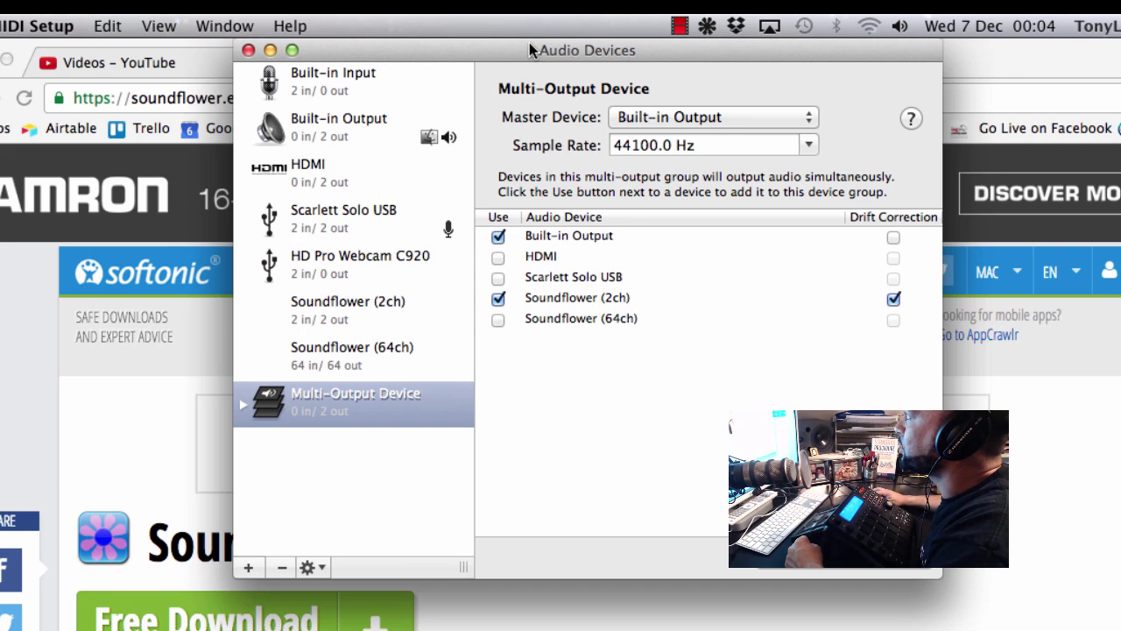
Move the Audio Devices window left and bring up the aggregate or multi-output device choices.
left_click_drag(529, 43, 497, 44)
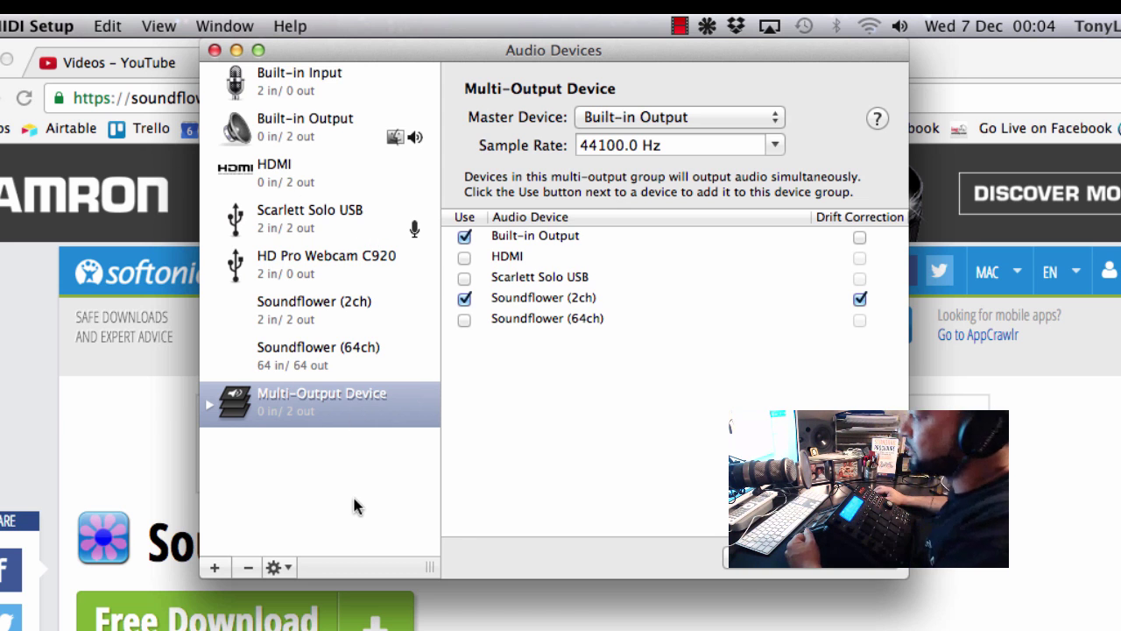
left_click(216, 569)
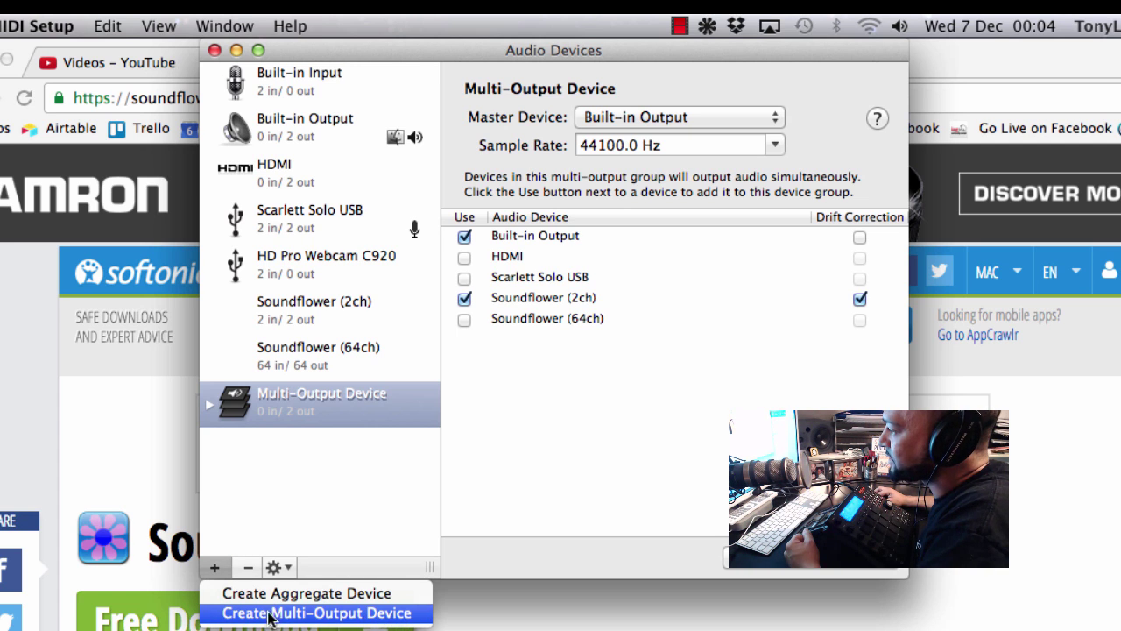
Create a Multi-Output Device, delete the duplicate, enable Soundflower (2ch) drift correction, then close.
left_click(318, 613)
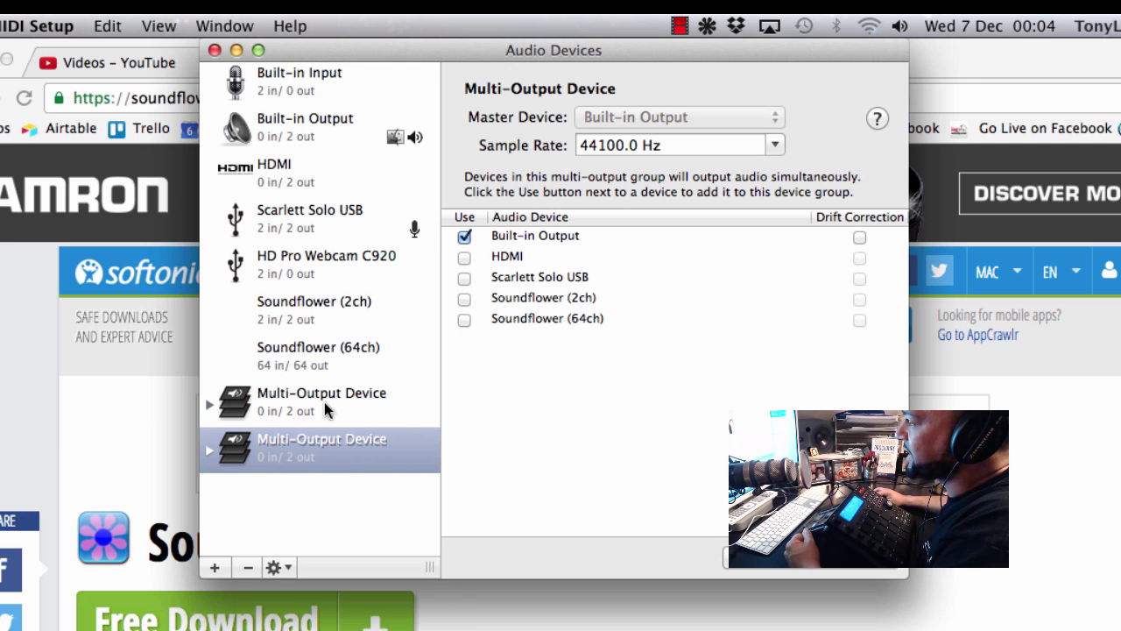
left_click(248, 567)
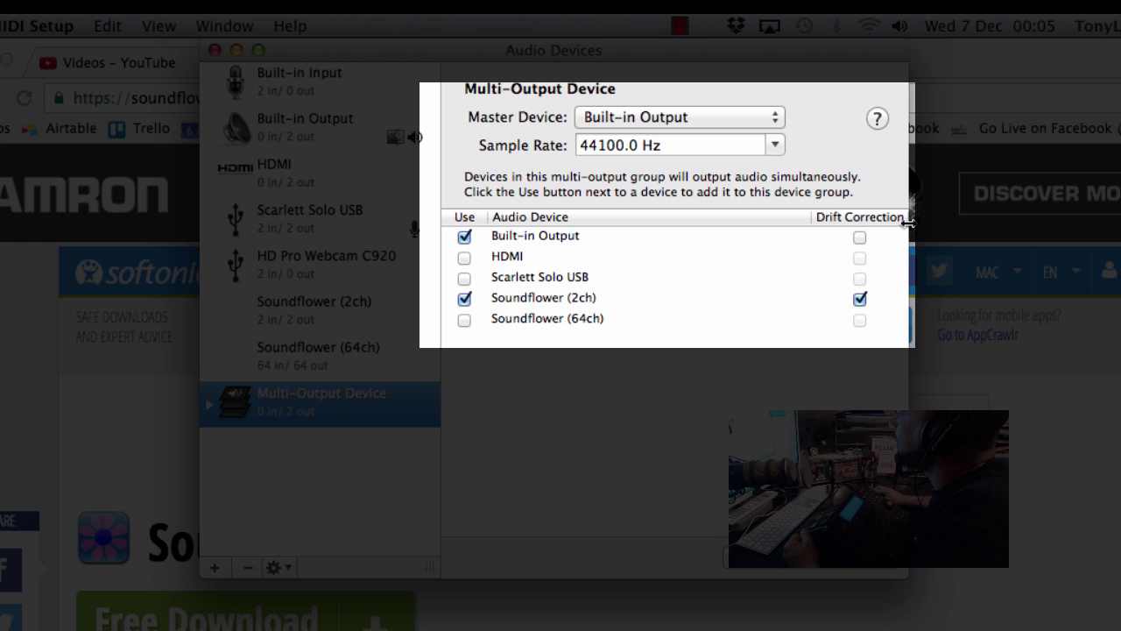
mouse_move(908, 222)
left_mouse_down()
mouse_move(1051, 219)
mouse_move(920, 222)
left_mouse_up()
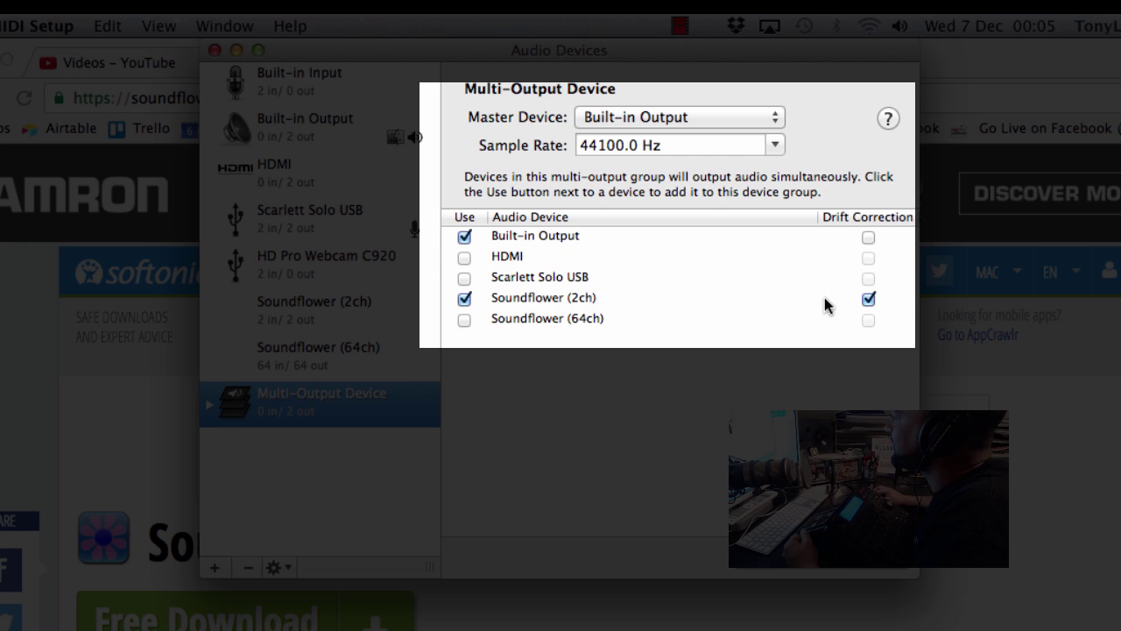
left_click(868, 298)
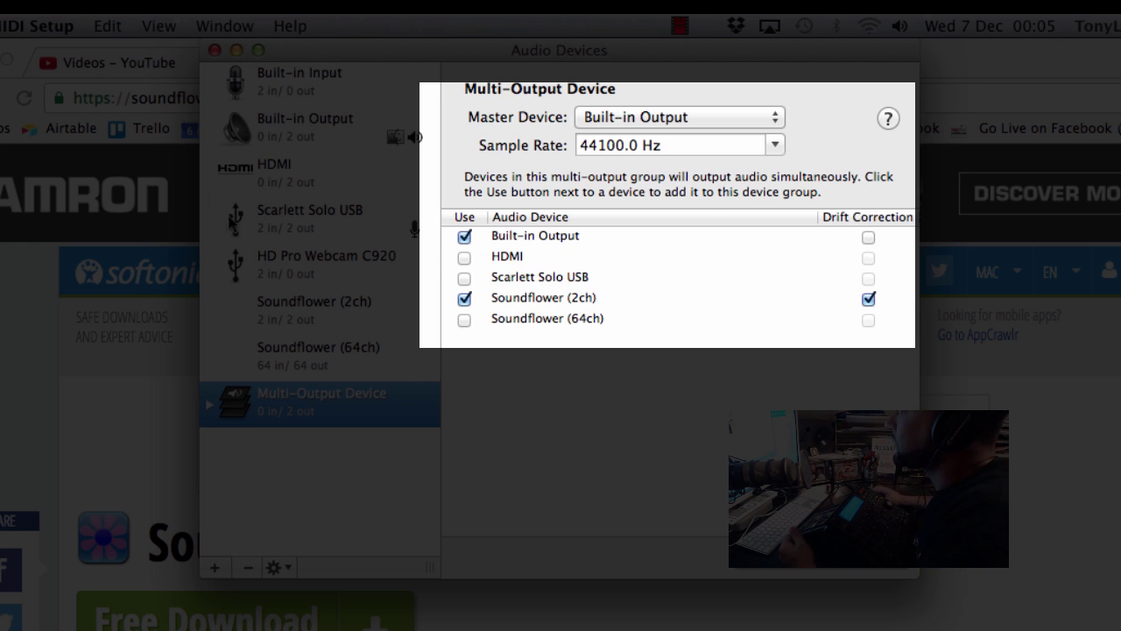
left_click(214, 50)
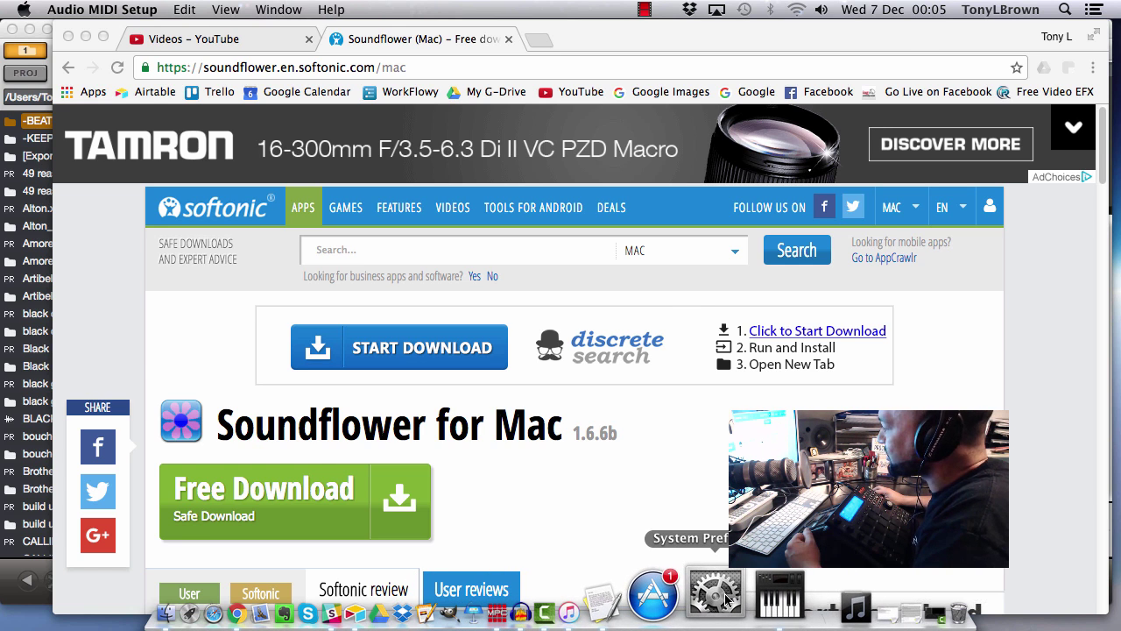
Set Multi-Output Device as the output in System Preferences' Sound settings.
left_click(725, 598)
left_click(952, 201)
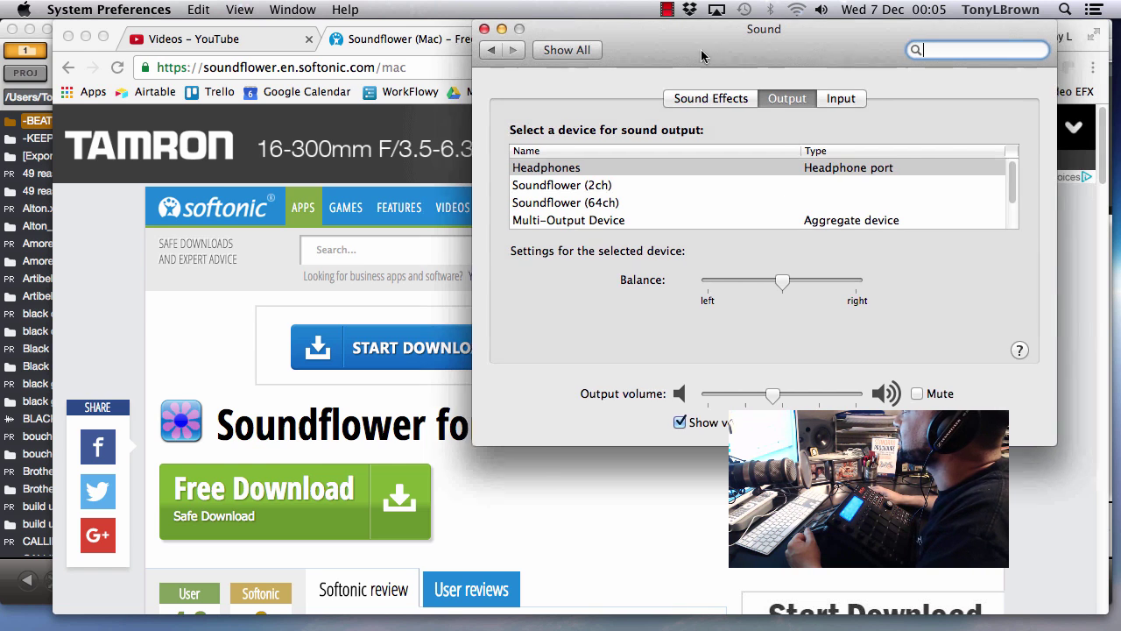
left_click_drag(745, 52, 592, 52)
left_click(381, 221)
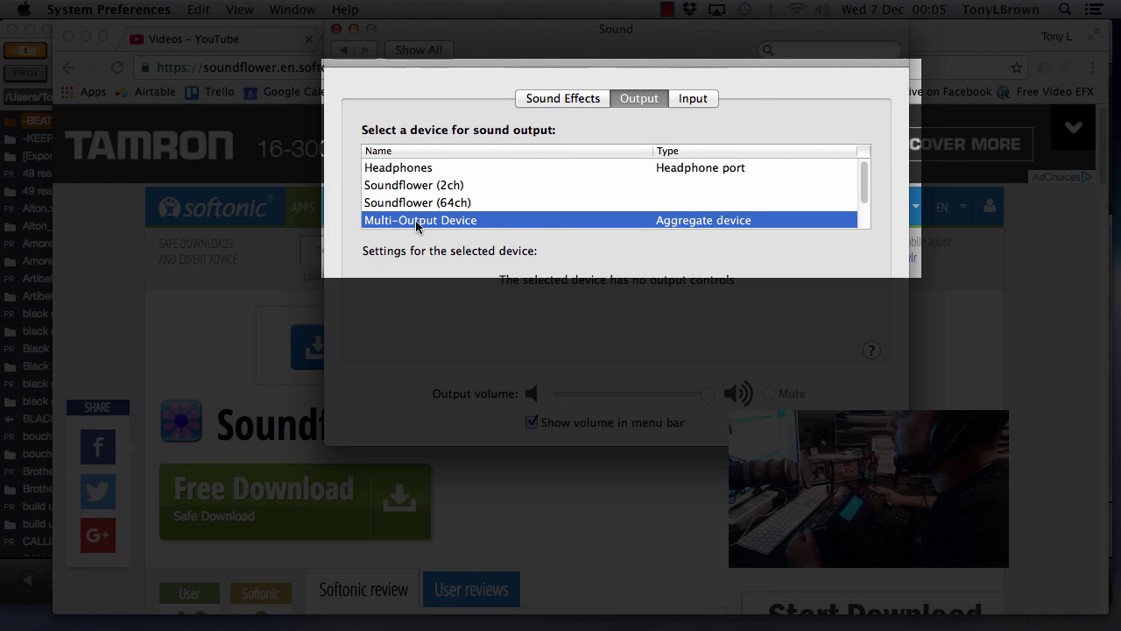
left_click_drag(868, 188, 869, 172)
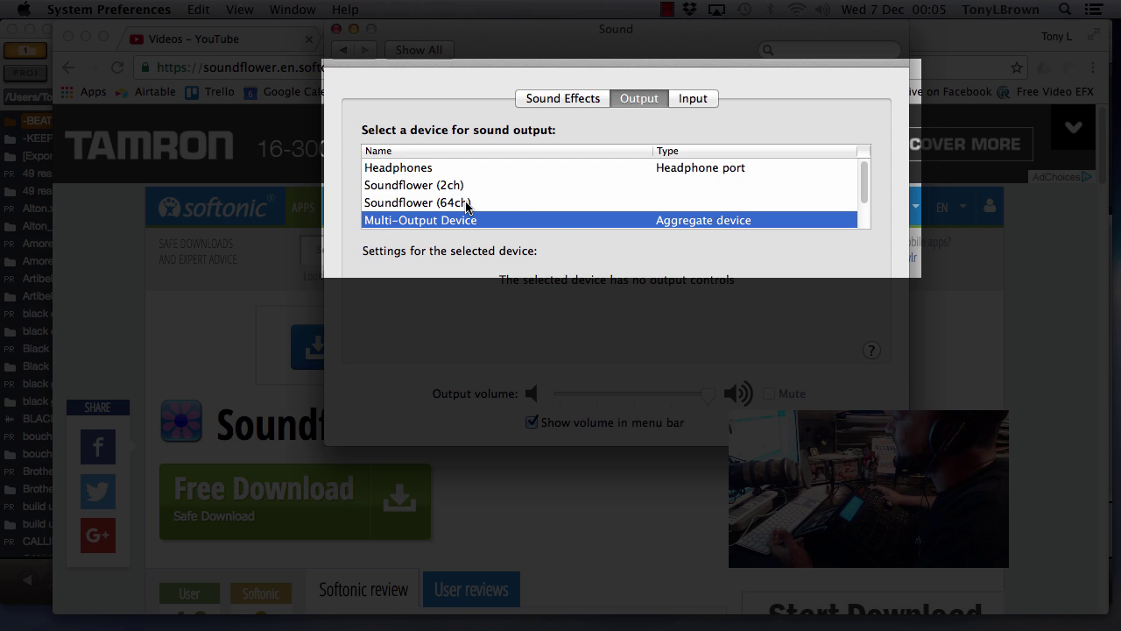
Toggle the sound output between Headphones and Multi-Output Device, ending on Multi-Output Device.
left_click(426, 169)
left_click(434, 222)
left_click(426, 170)
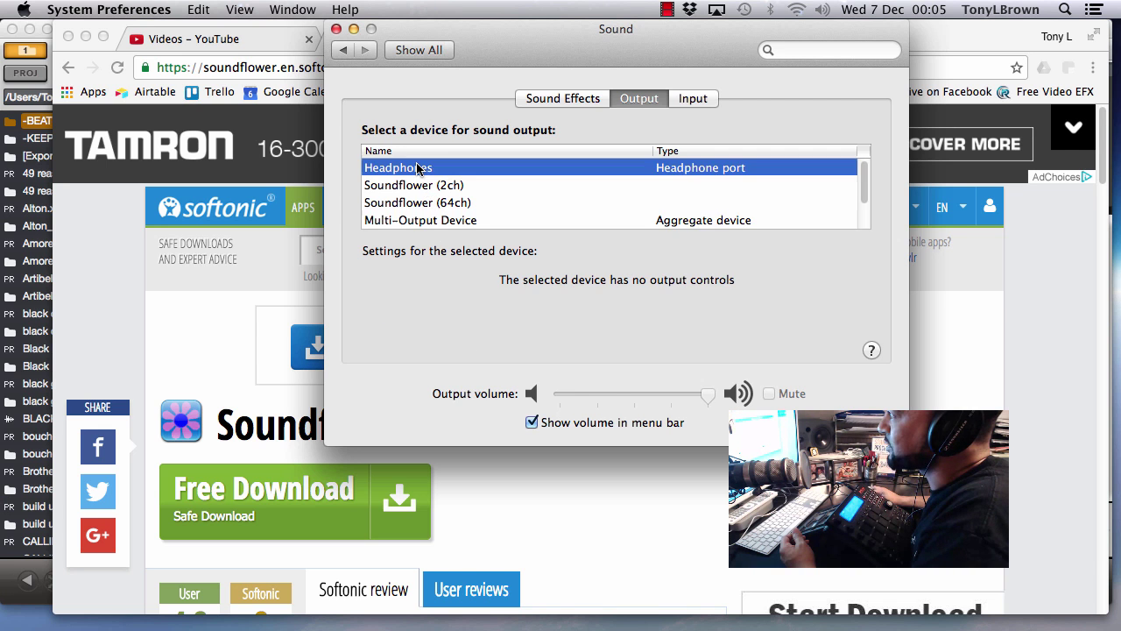
left_click(441, 221)
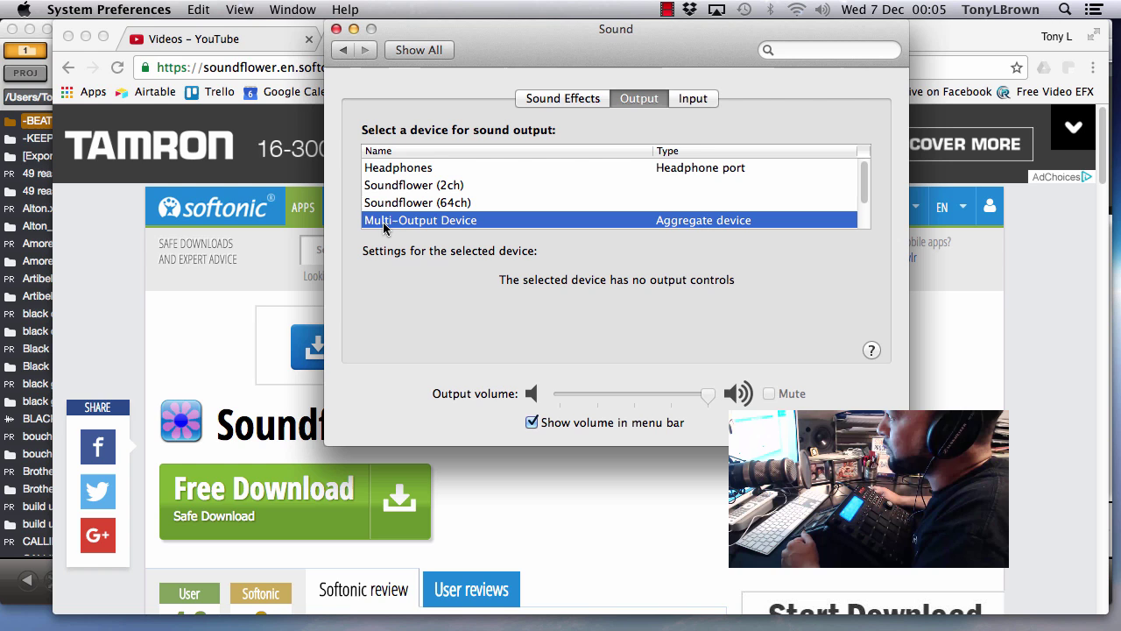
left_click(435, 171)
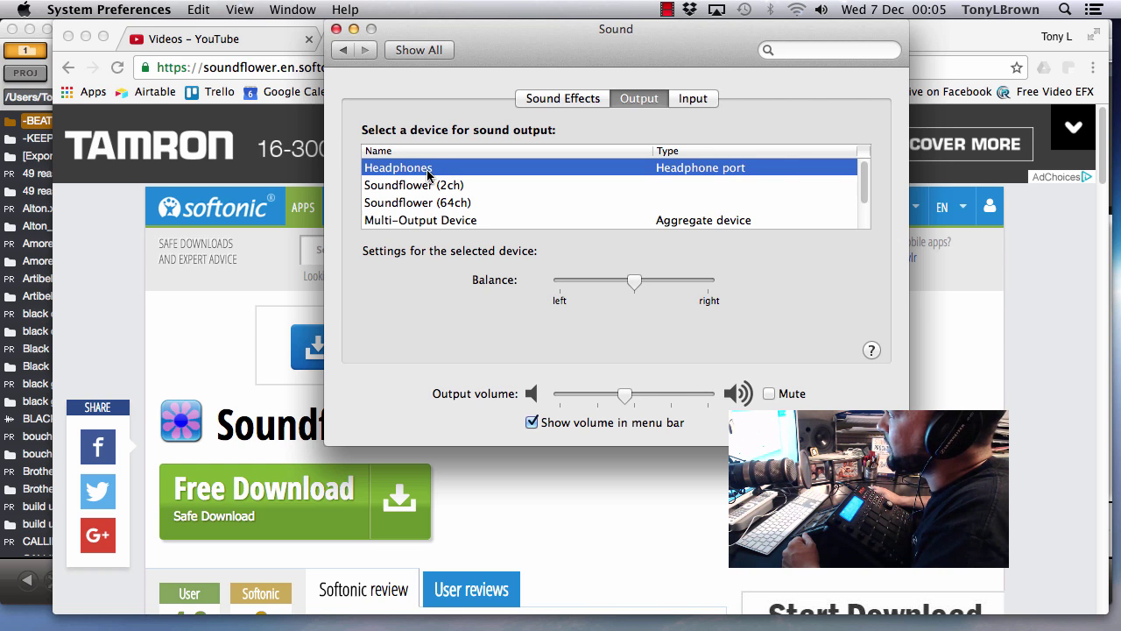
left_click(421, 222)
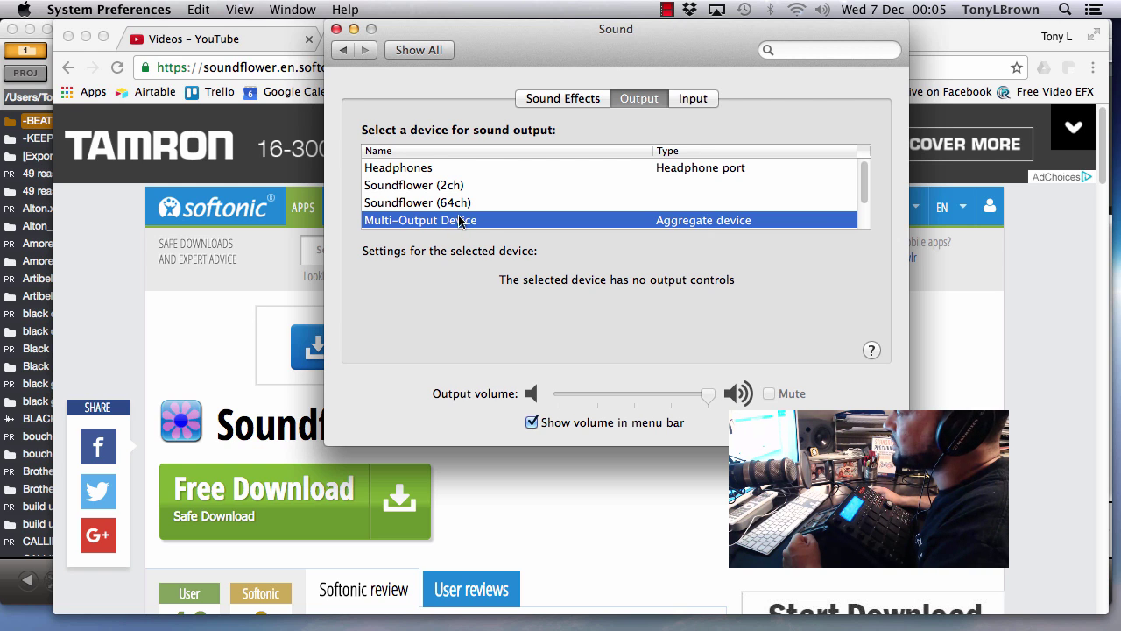
Test the volume keys on Multi-Output Device, then on Headphones lower the volume twice.
key("XF86AudioRaiseVolume")
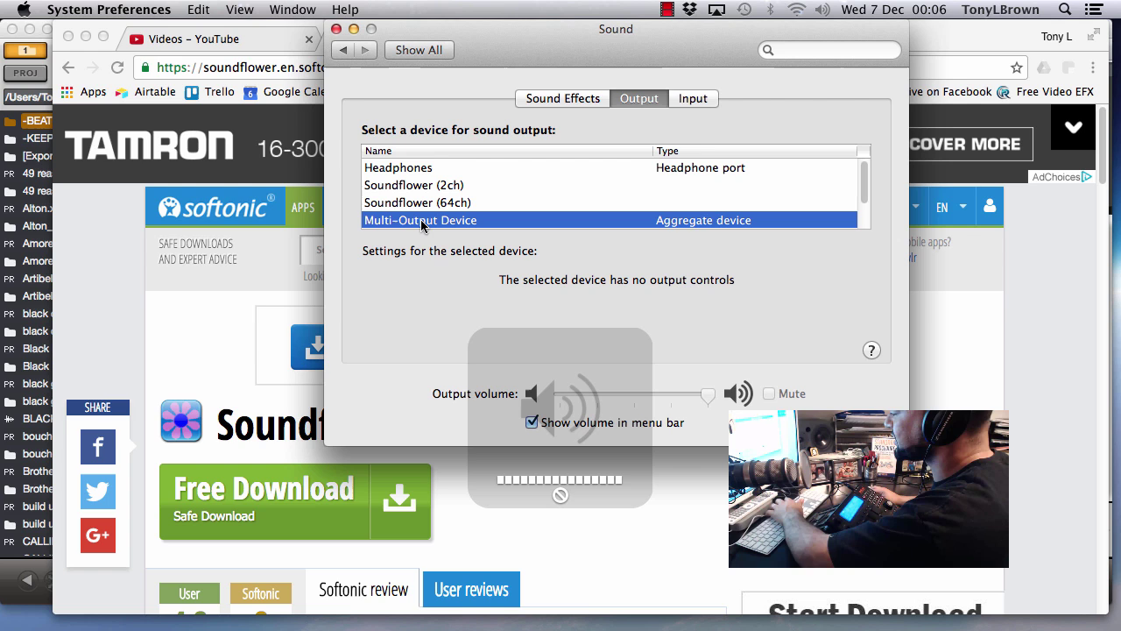
left_click(415, 169)
key("XF86AudioLowerVolume")
key("XF86AudioLowerVolume")
key("XF86AudioLowerVolume")
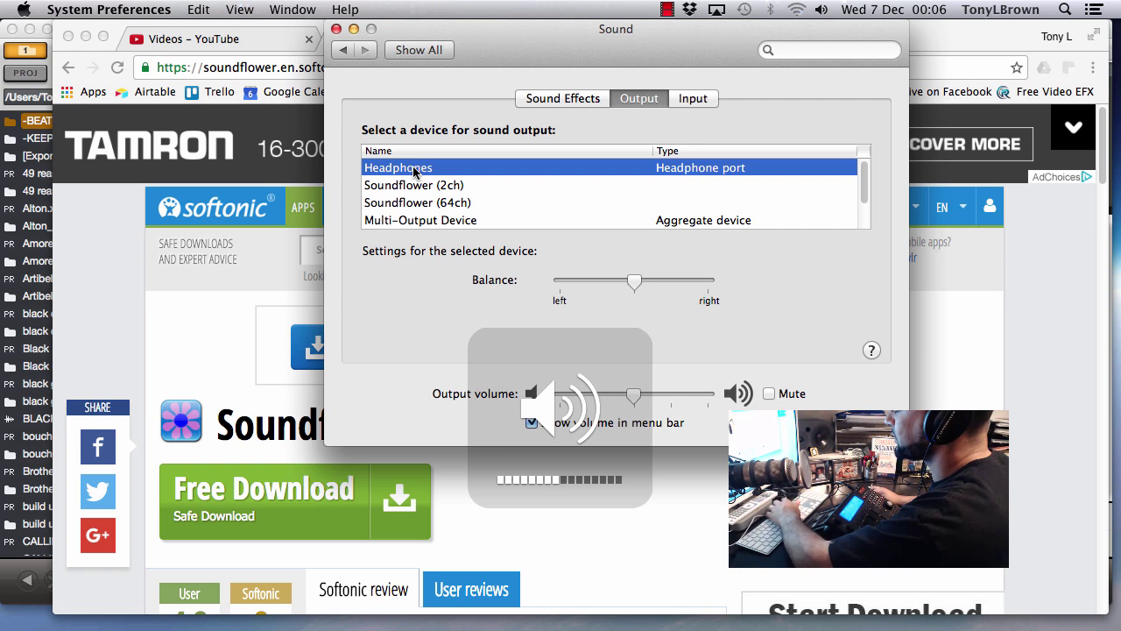
key("XF86AudioLowerVolume")
key("XF86AudioLowerVolume")
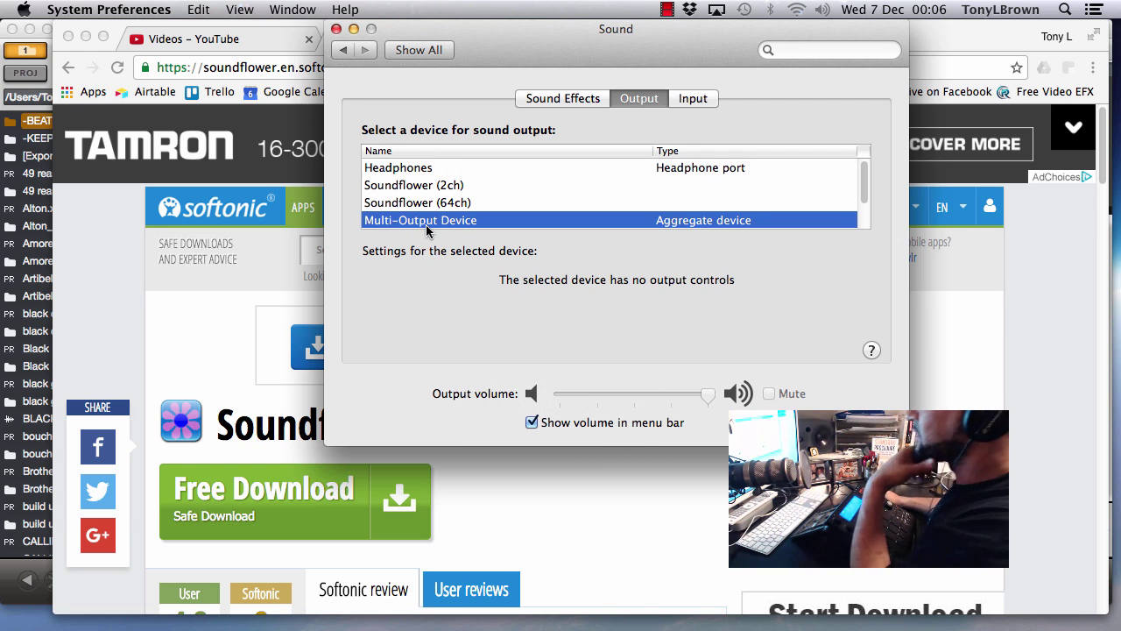
Quit System Preferences, move Chrome aside, and go to the YouTube home page.
key("super+q")
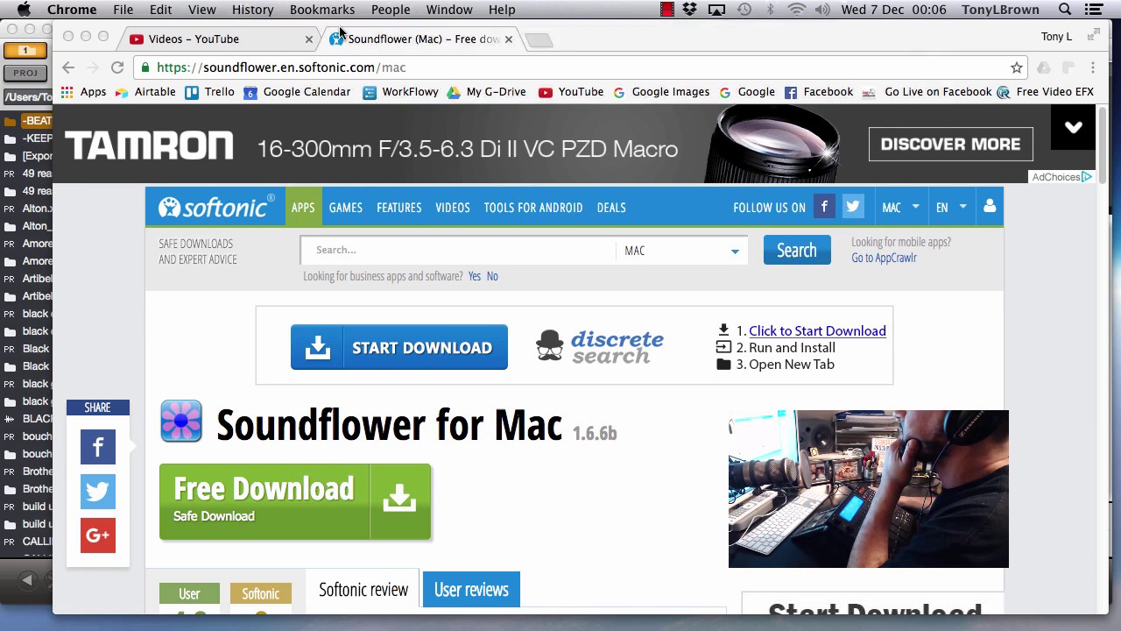
left_click_drag(634, 37, 773, 38)
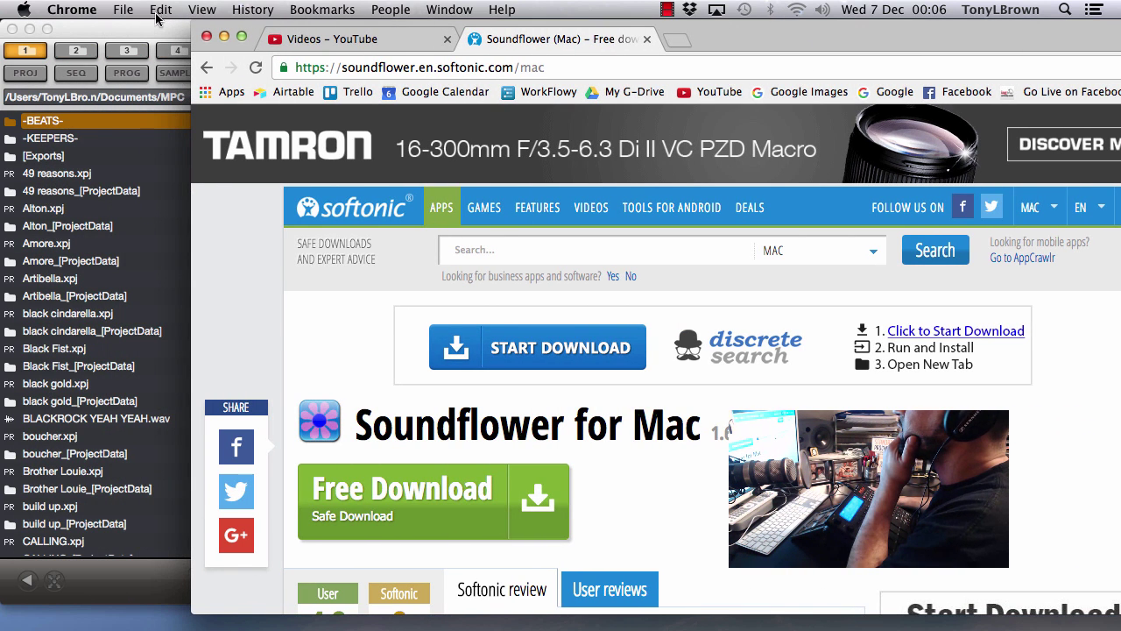
left_click(355, 44)
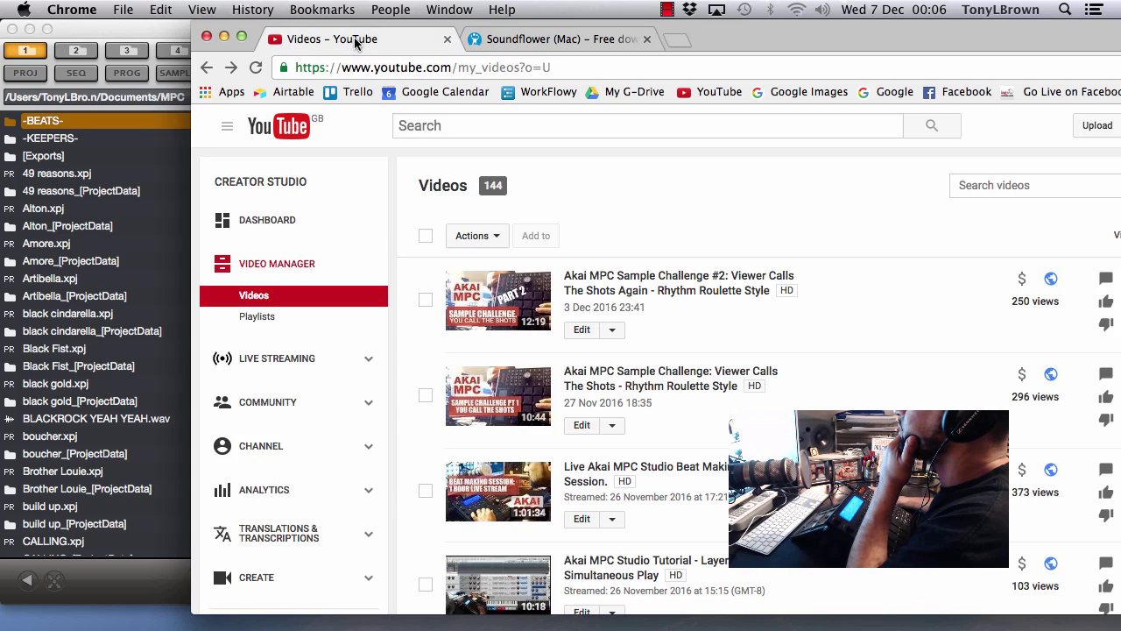
left_click(283, 125)
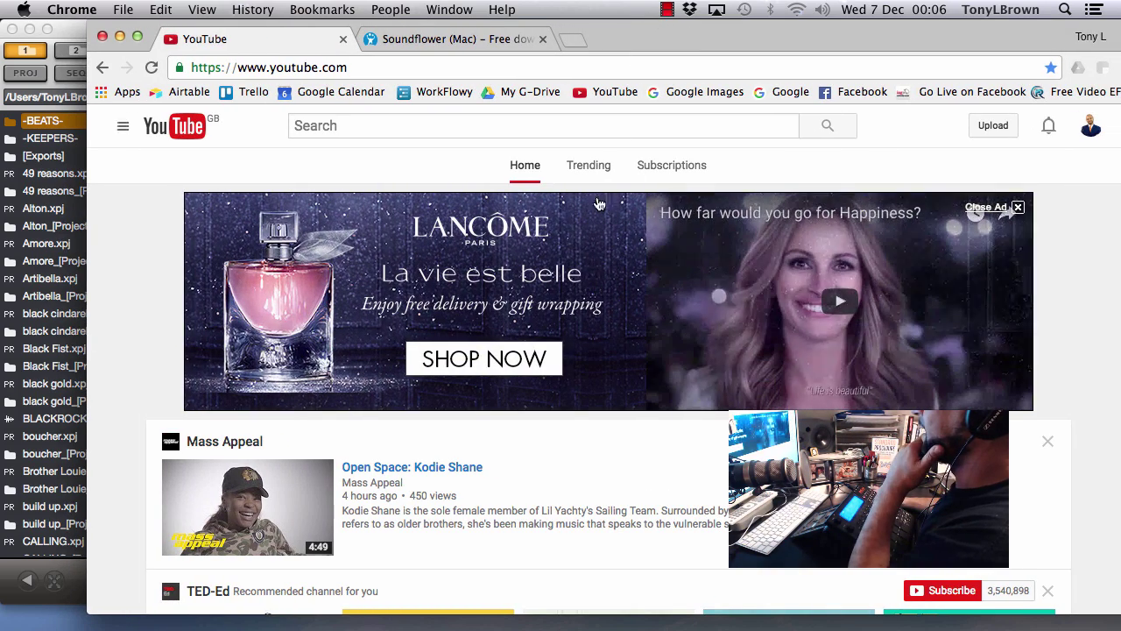
Search YouTube for 'james brown' and bring the MPC window forward.
left_click(438, 124)
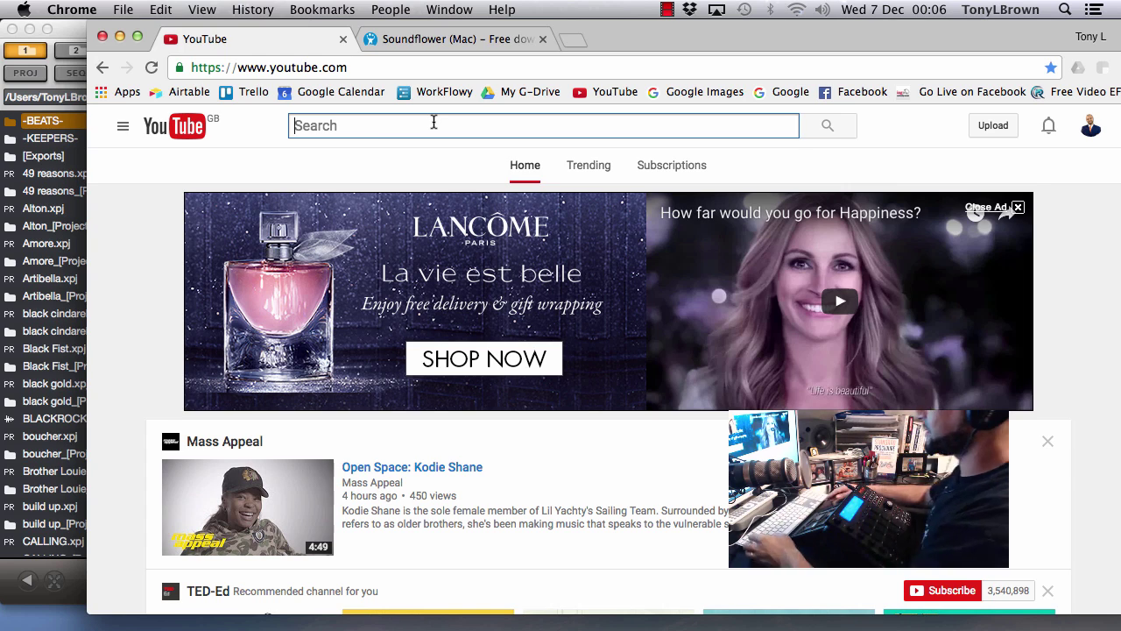
type("james brown")
key("Return")
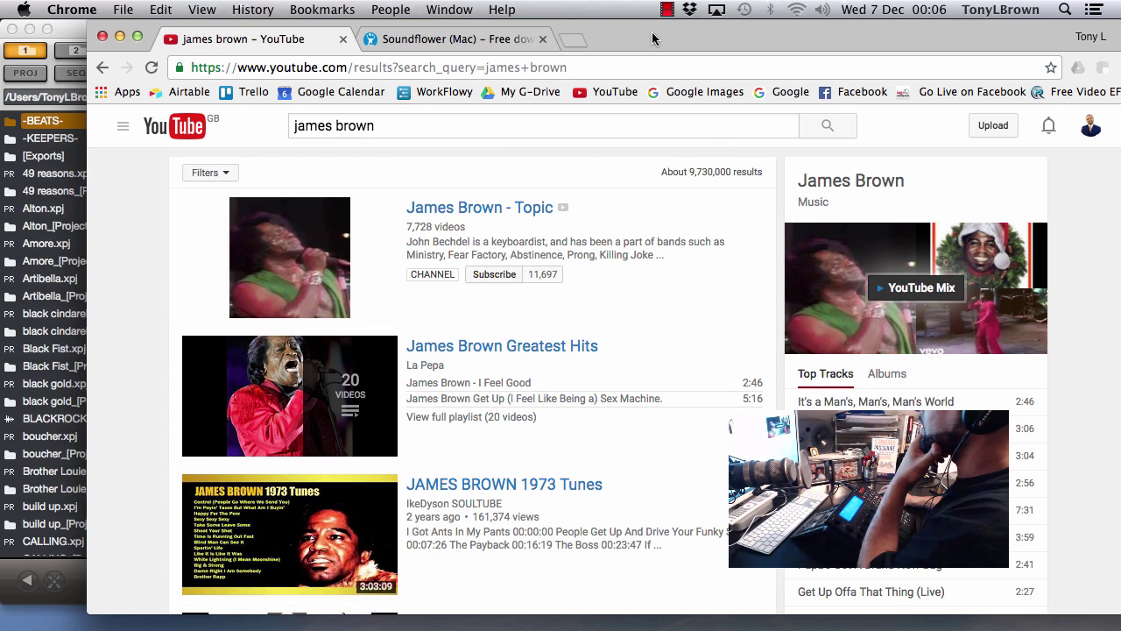
left_click_drag(652, 39, 845, 34)
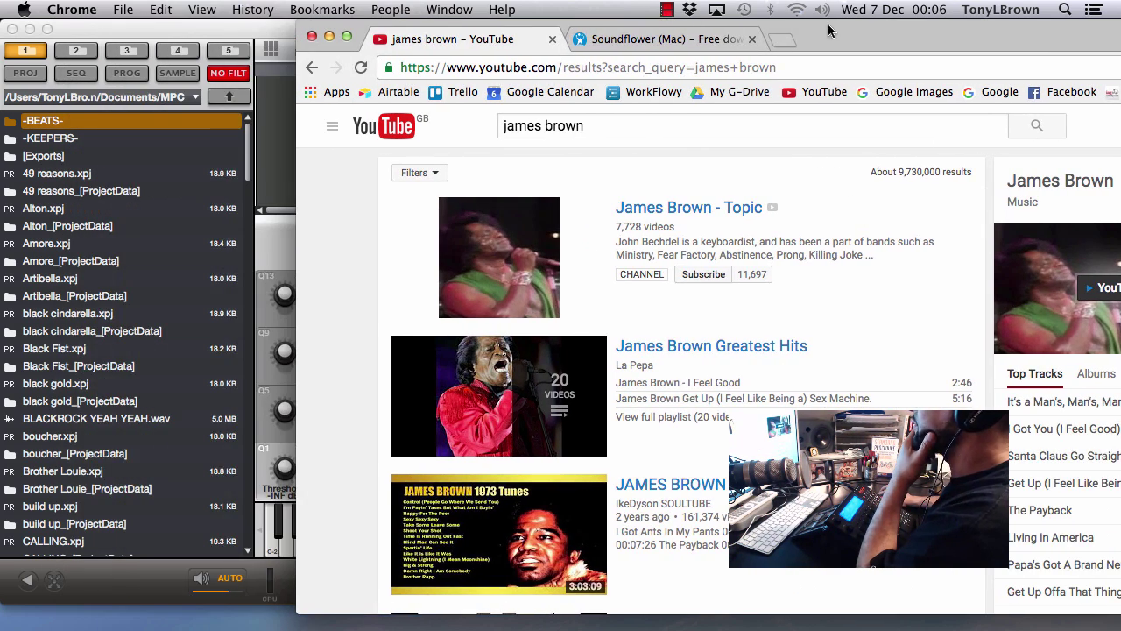
left_click(189, 26)
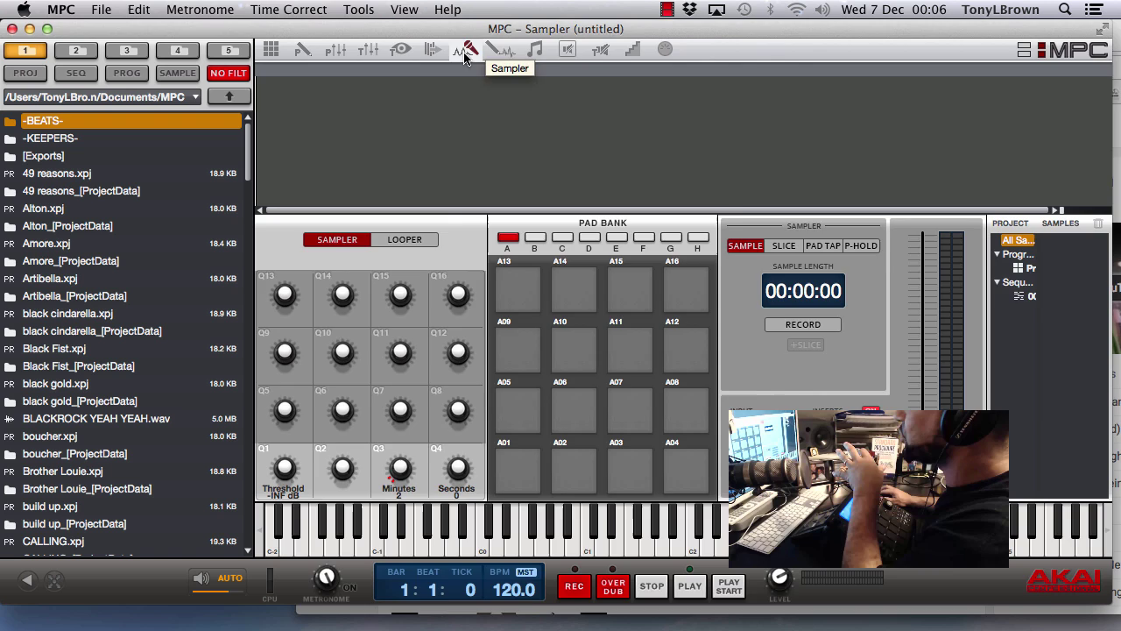
Open the 'JAMES BROWN 1973 Tunes' video and arrange Chrome and the MPC side by side.
key("super+Tab")
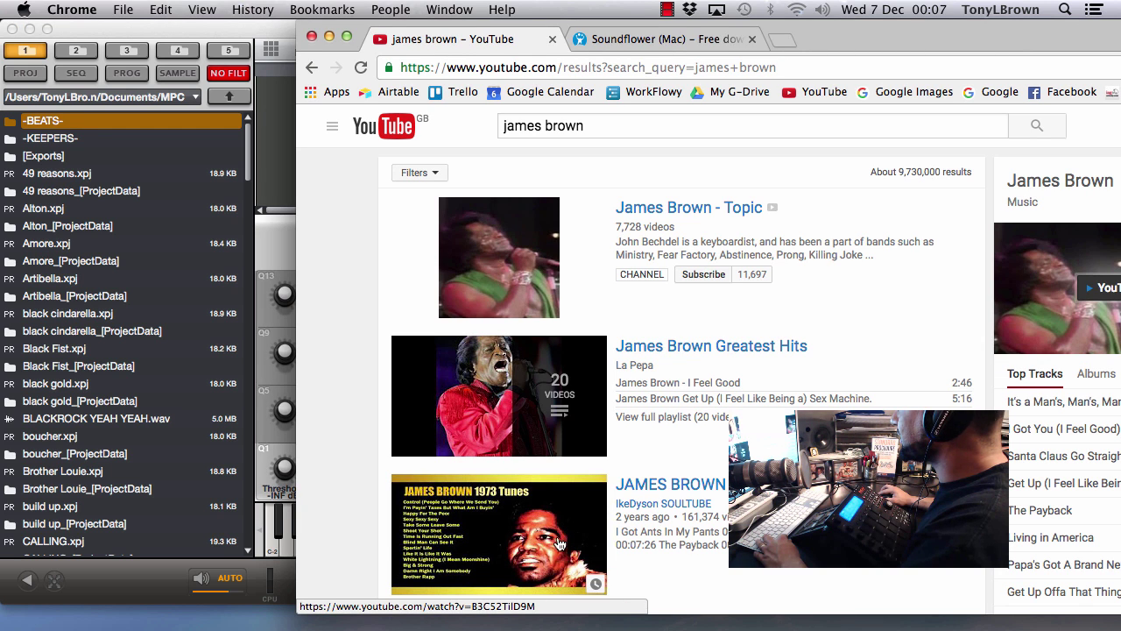
left_click(697, 482)
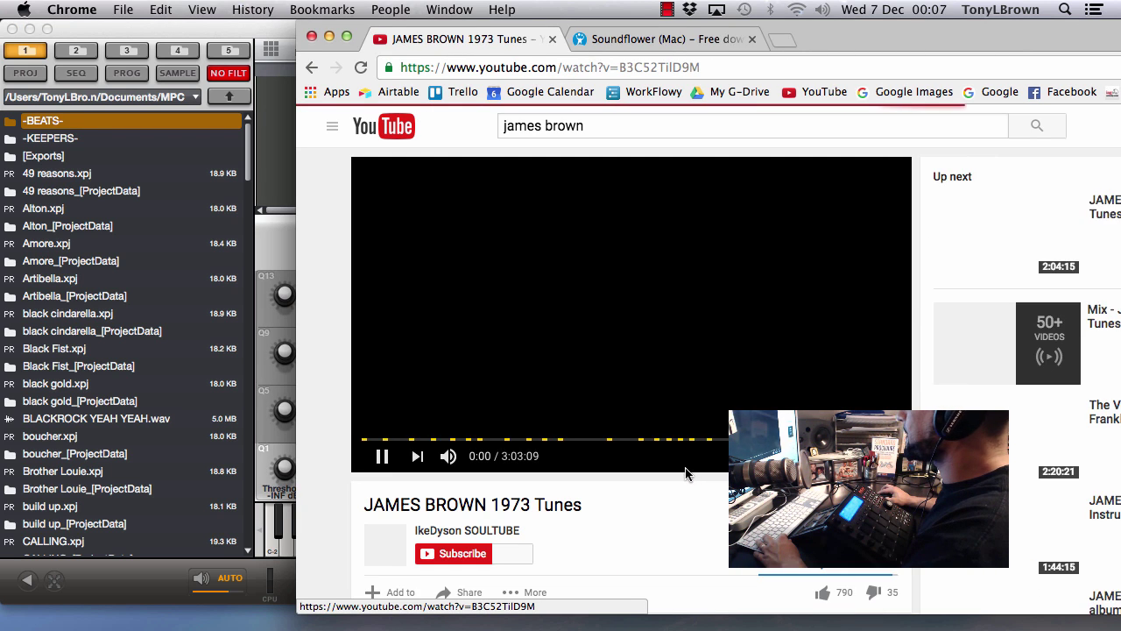
left_click_drag(875, 34, 934, 34)
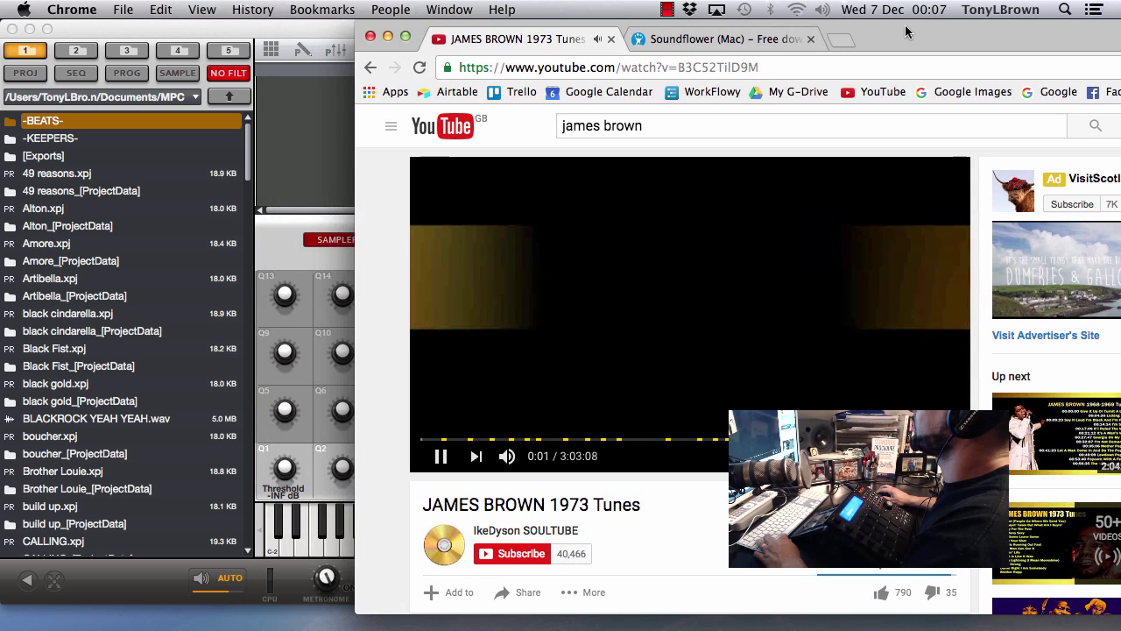
left_click(304, 34)
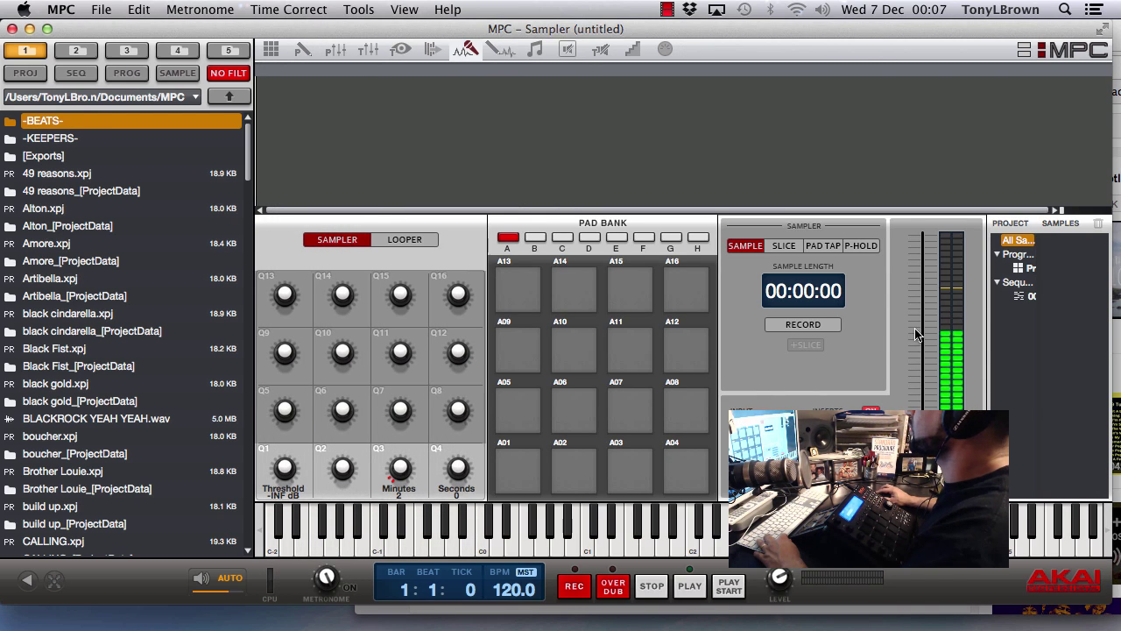
key("super+Tab")
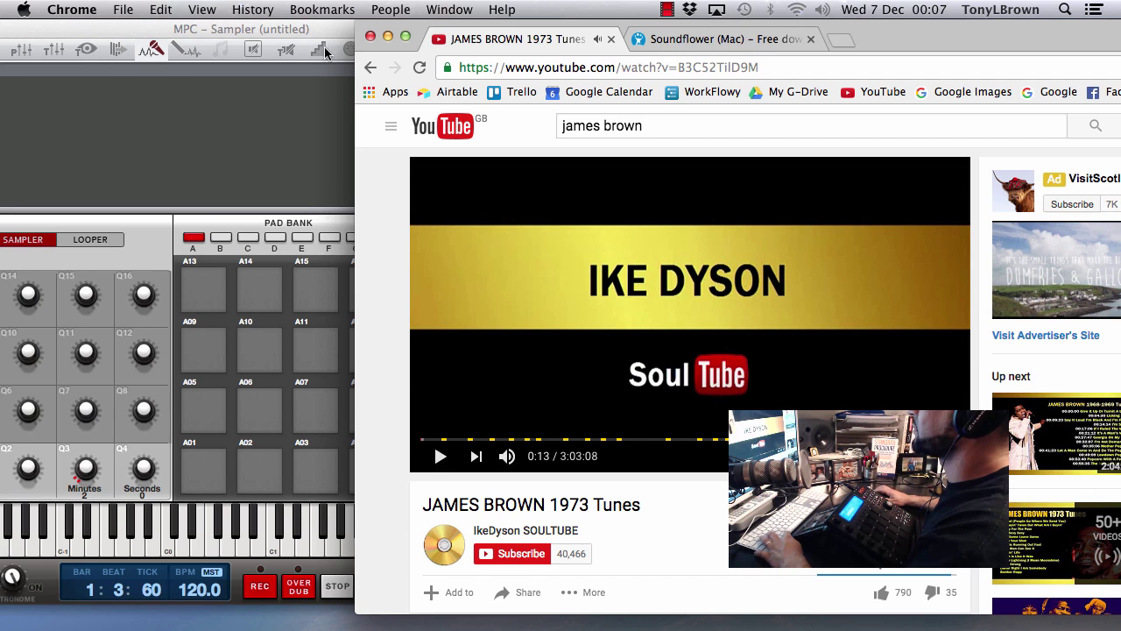
left_click(551, 37)
left_click_drag(578, 27, 415, 26)
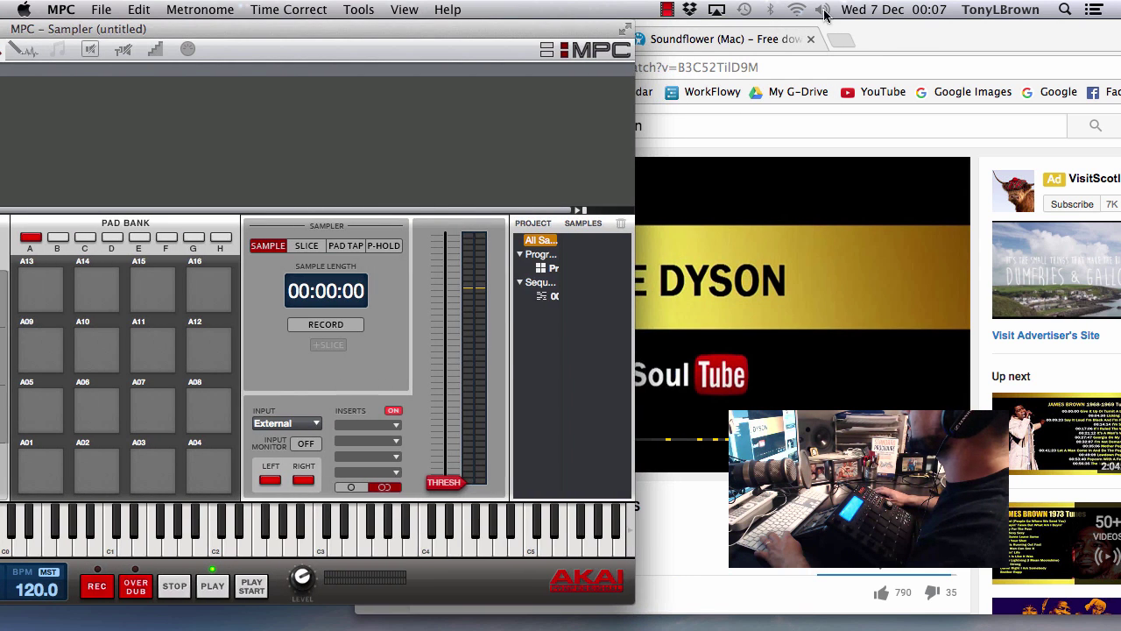
left_click_drag(901, 41, 1091, 40)
left_click_drag(493, 30, 413, 29)
Play the video briefly to check the MPC input meters, then pause it.
left_click(627, 472)
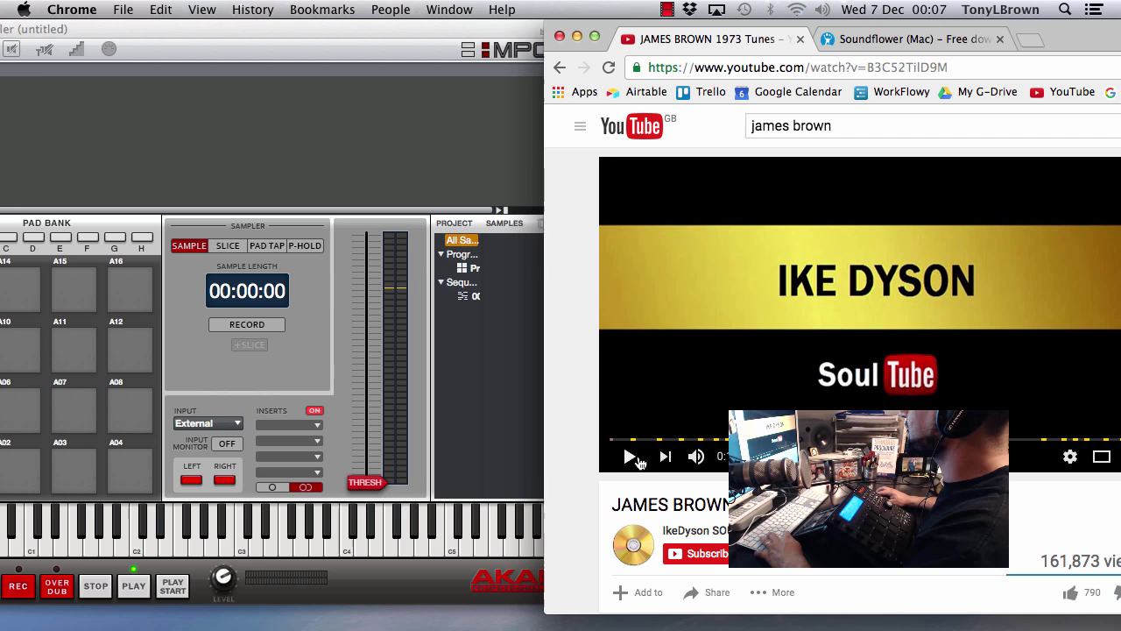
left_click(629, 461)
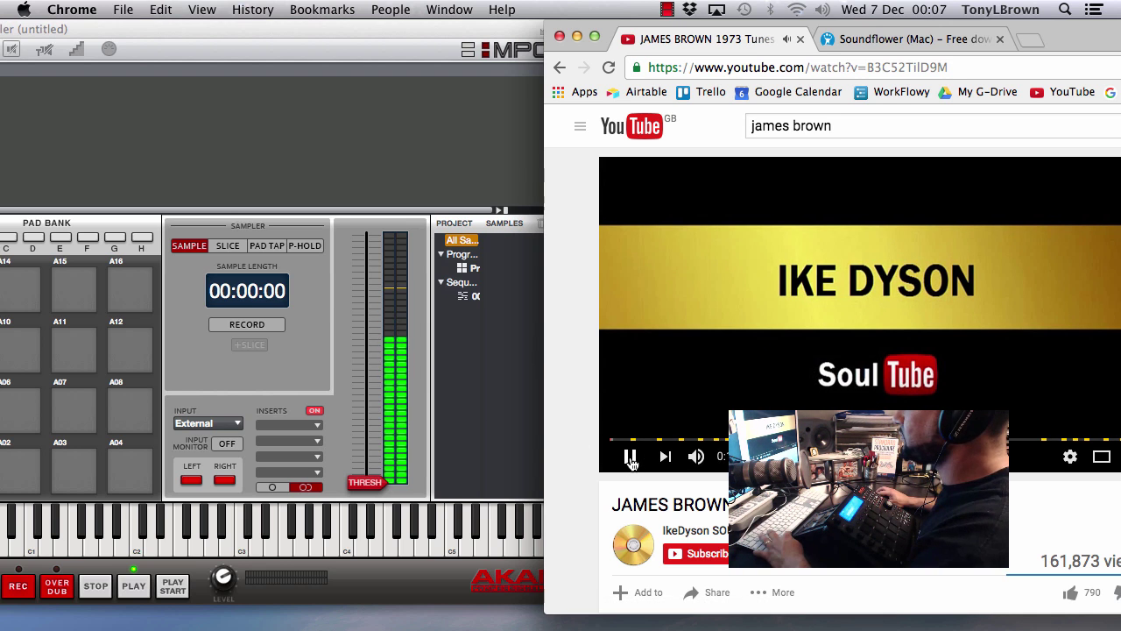
left_click(630, 458)
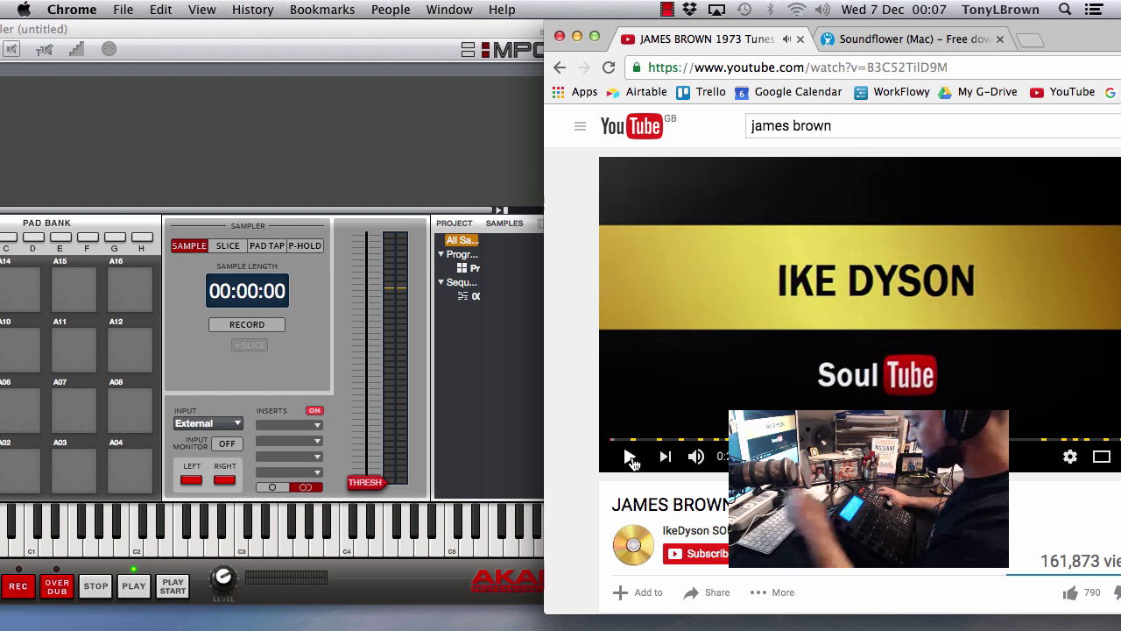
Sample the resumed video, keep it as New Sample, and view it in Sample Edit (0–304127).
left_click(630, 457)
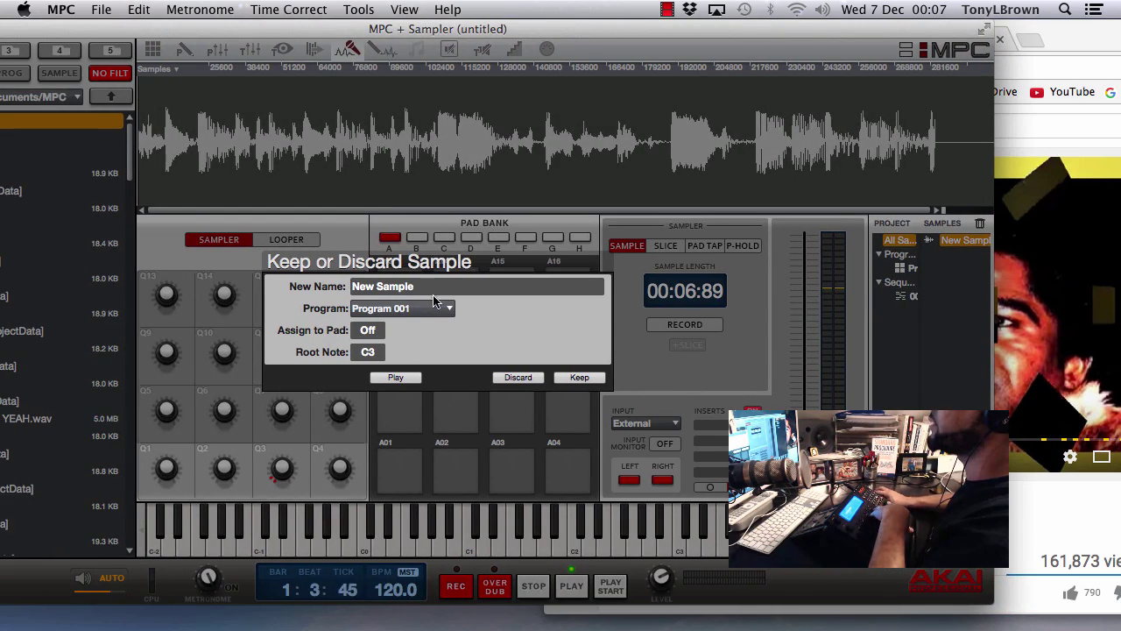
left_click(578, 378)
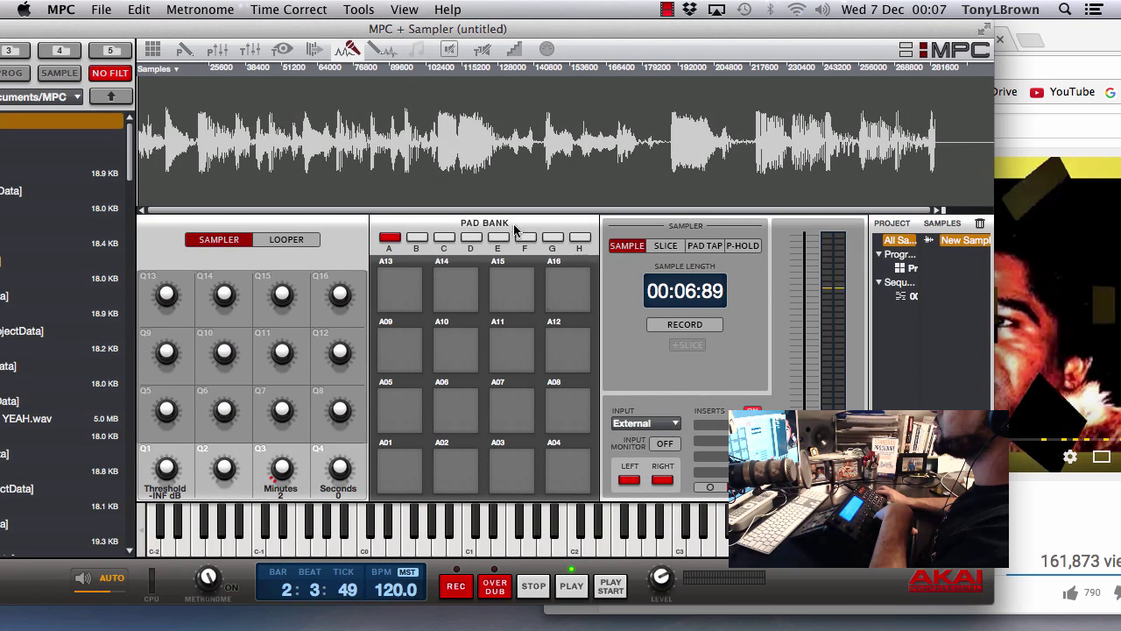
left_click(385, 50)
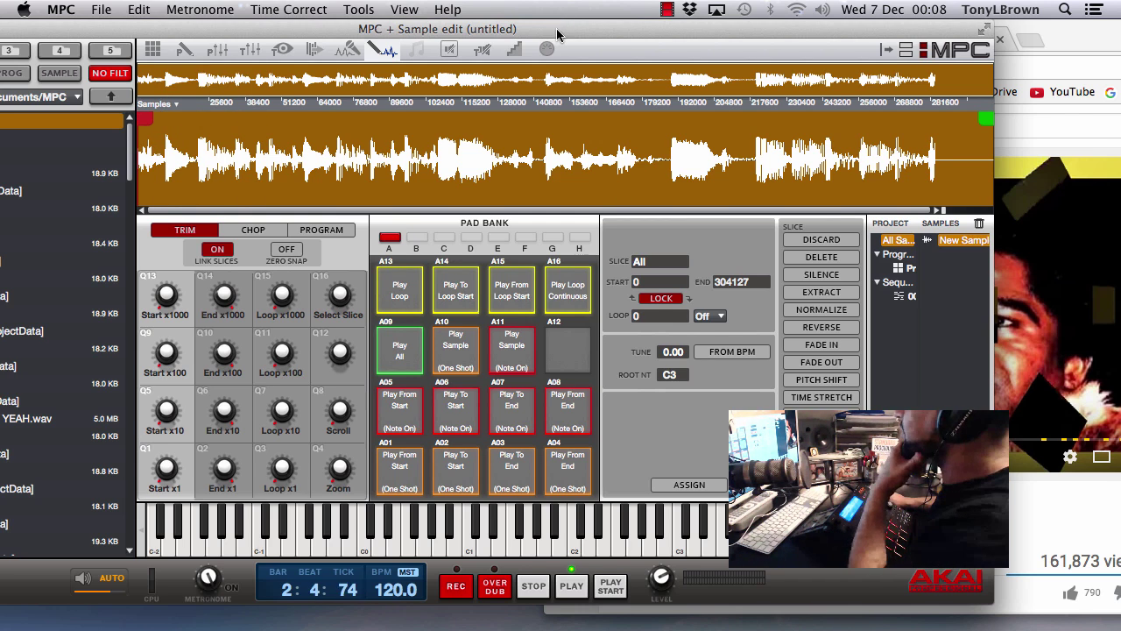
left_click_drag(565, 29, 646, 29)
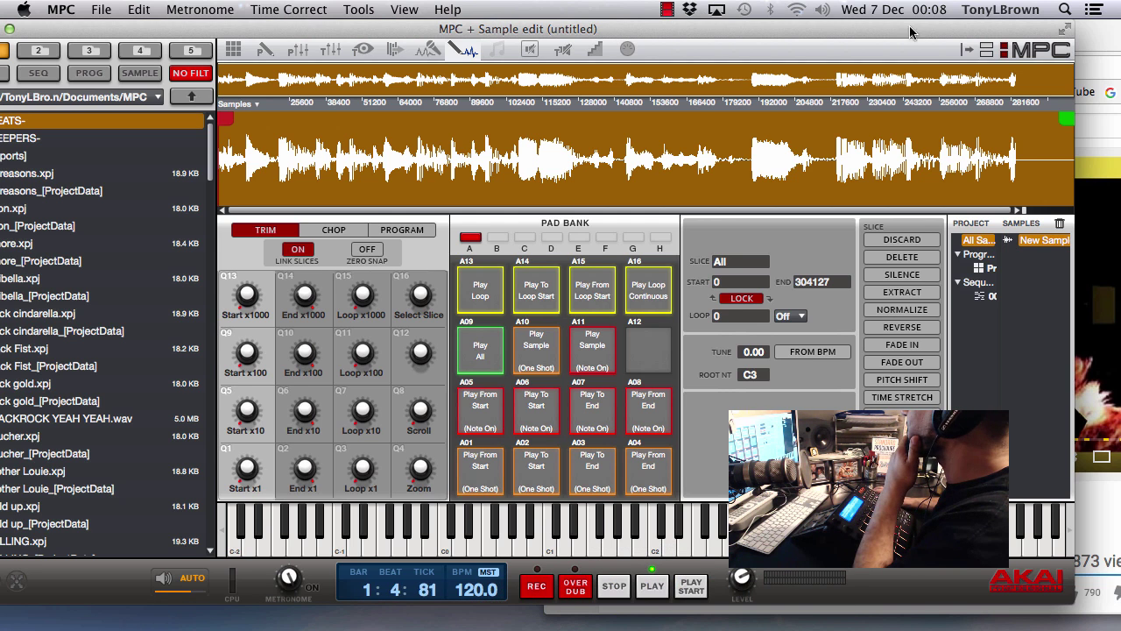
left_click_drag(812, 34, 828, 33)
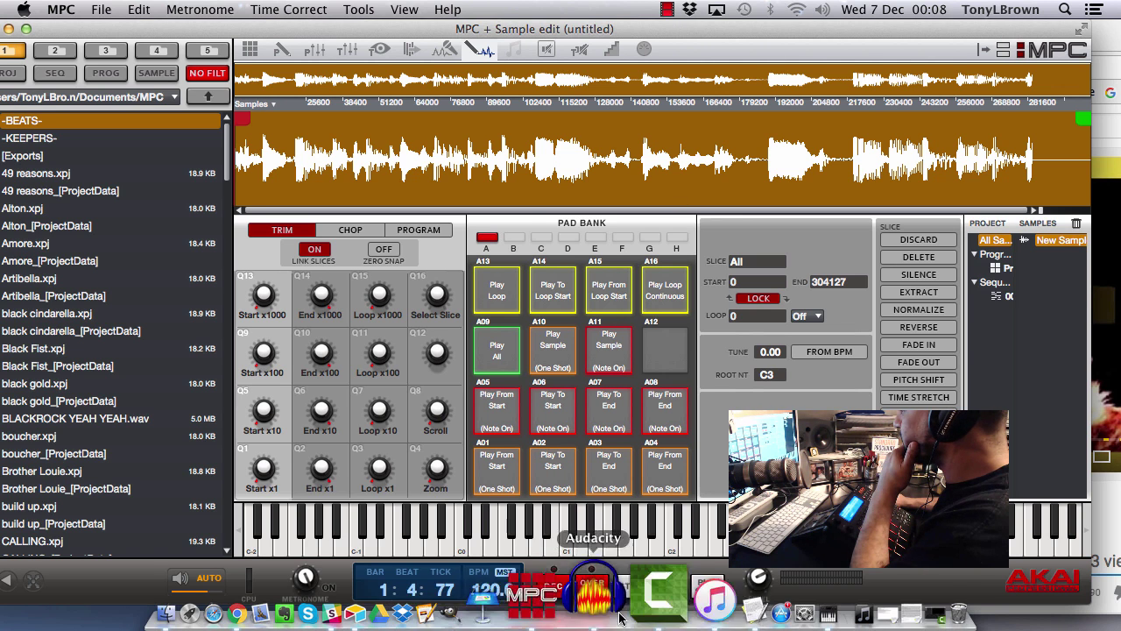
Check the audio devices in Audio MIDI Setup, then show the Sound output pane with Multi-Output Device.
left_click(578, 603)
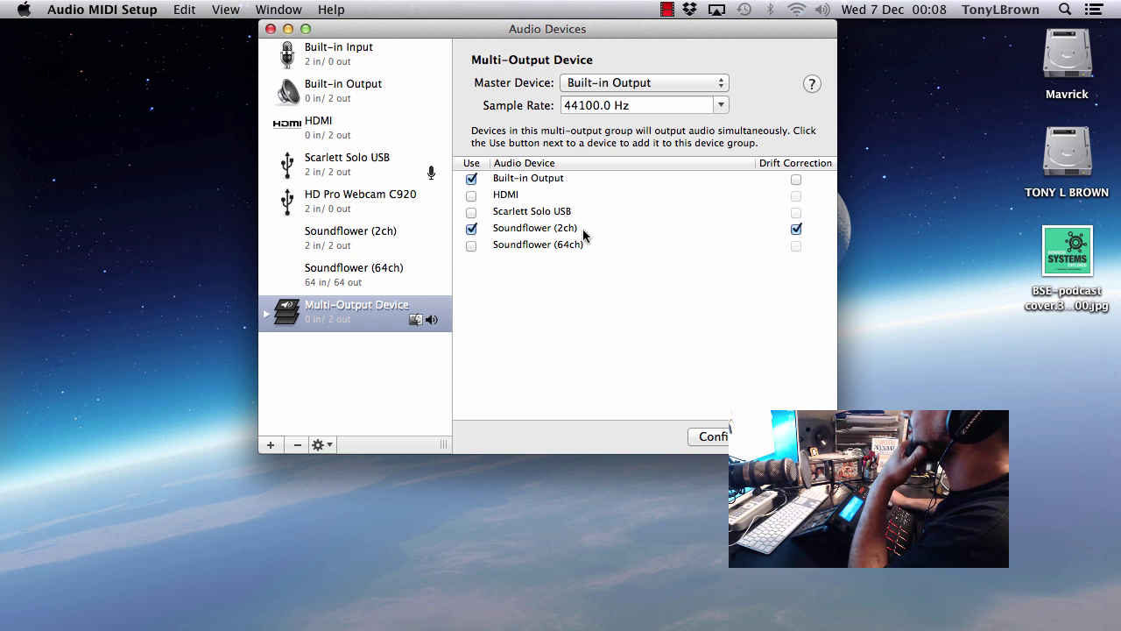
left_click(270, 29)
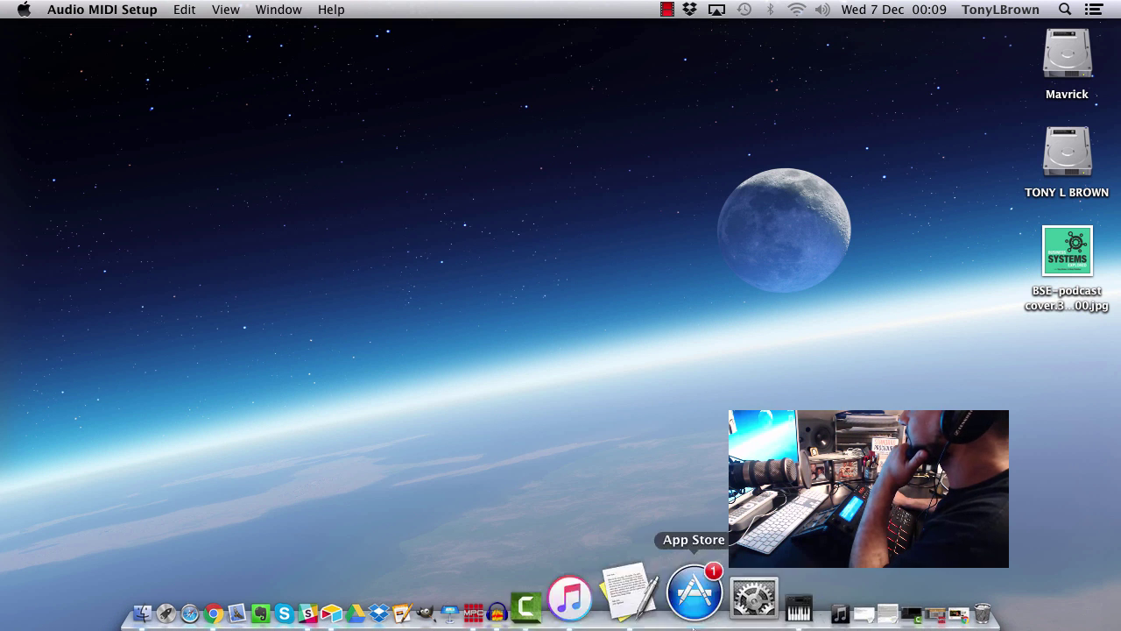
left_click(686, 599)
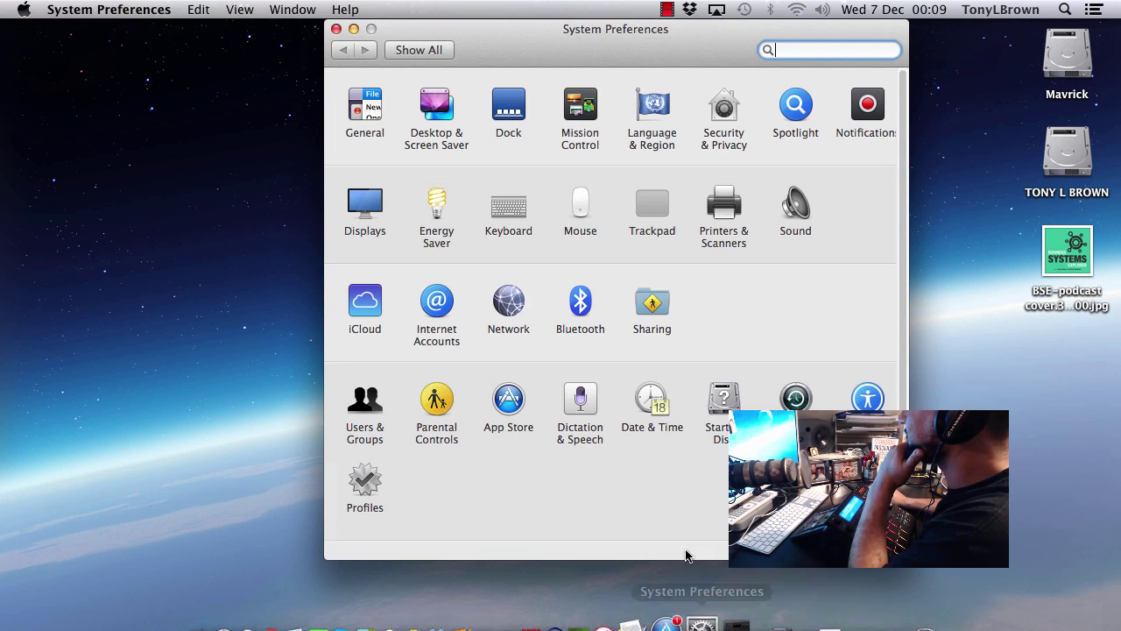
left_click(797, 204)
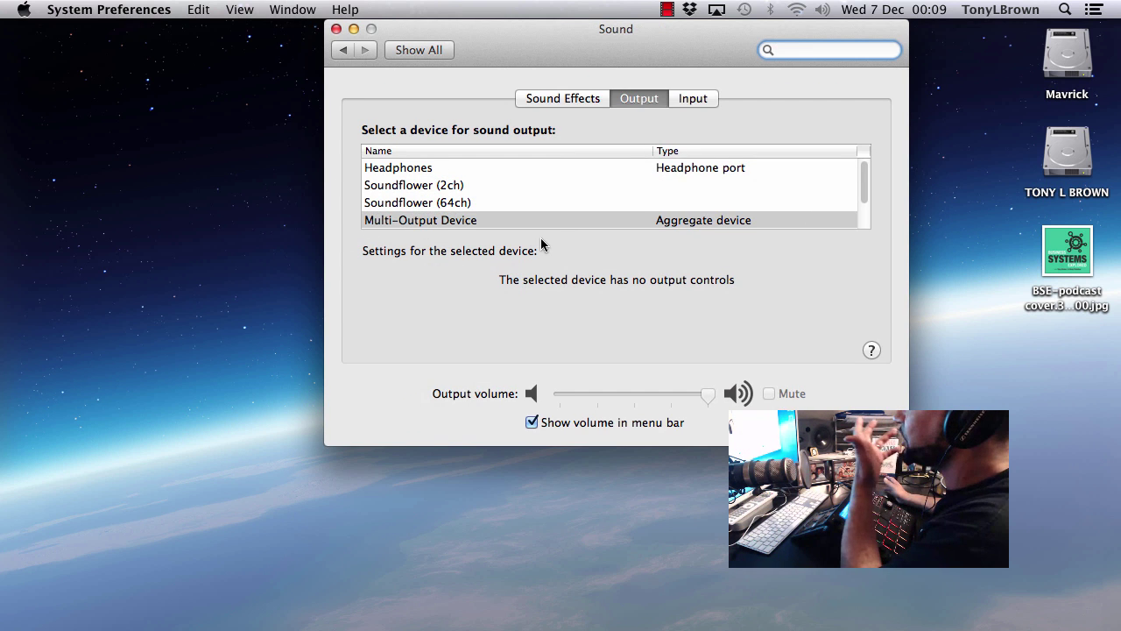
left_click_drag(575, 44, 478, 29)
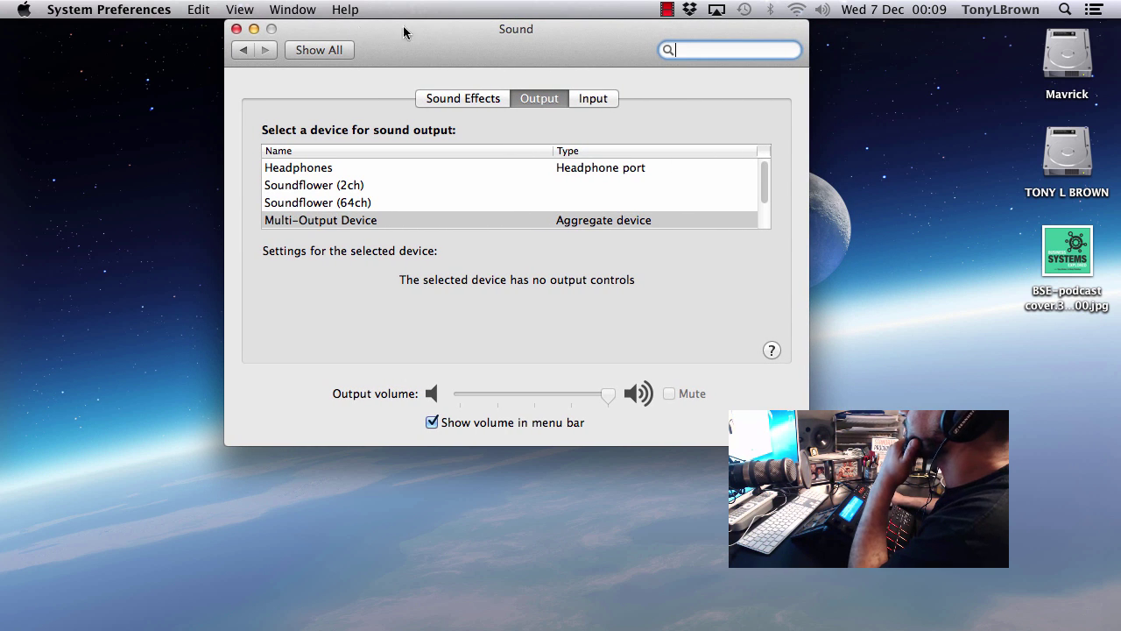
left_click_drag(356, 37, 381, 36)
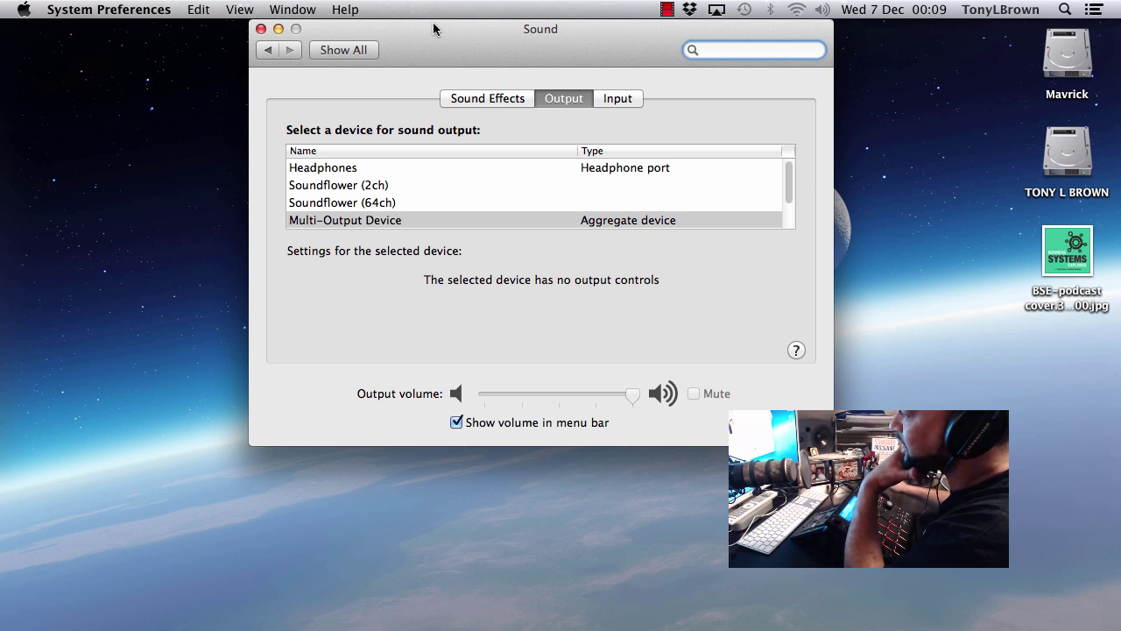
left_click_drag(437, 31, 417, 18)
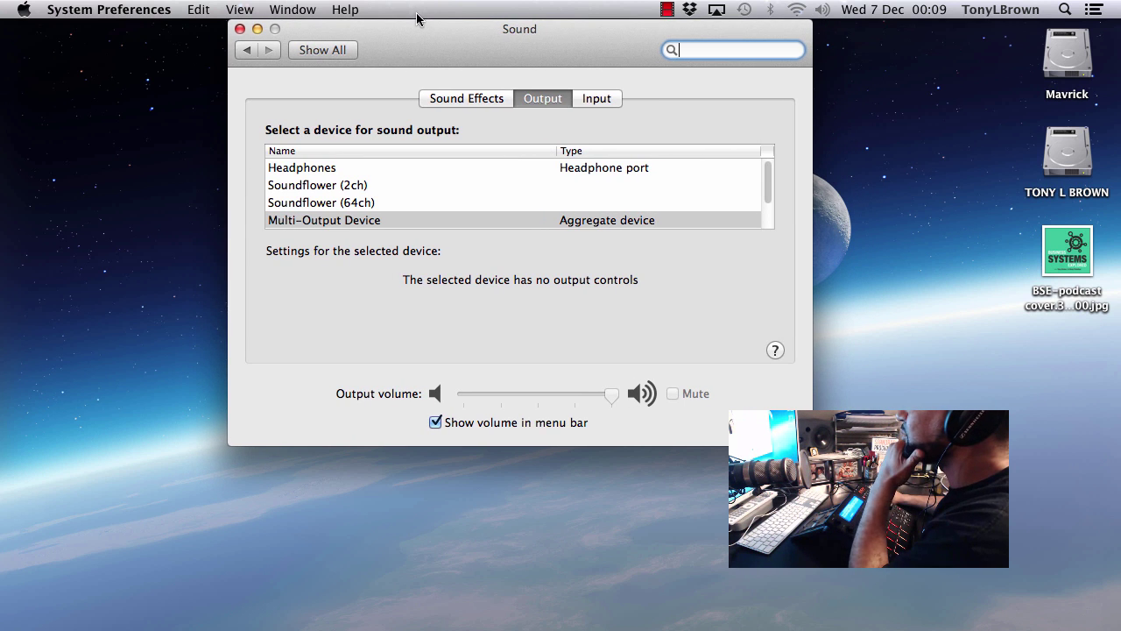